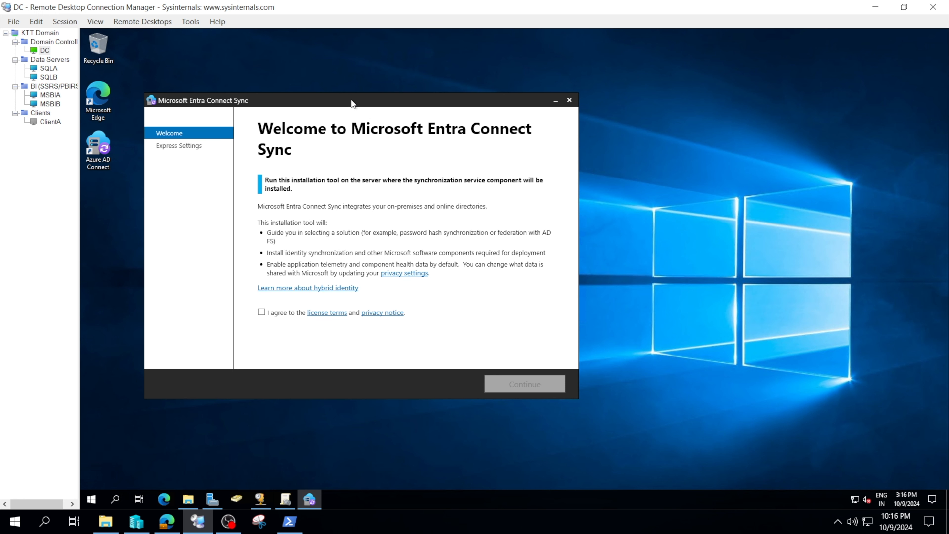
pyautogui.moveTo(352, 101); pyautogui.dragTo(410, 112)
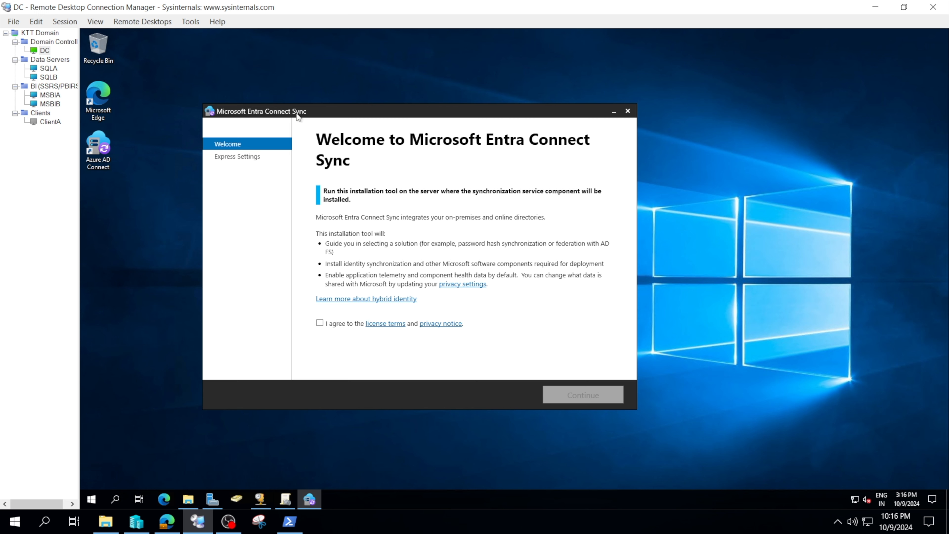
pyautogui.moveTo(308, 116); pyautogui.dragTo(466, 128)
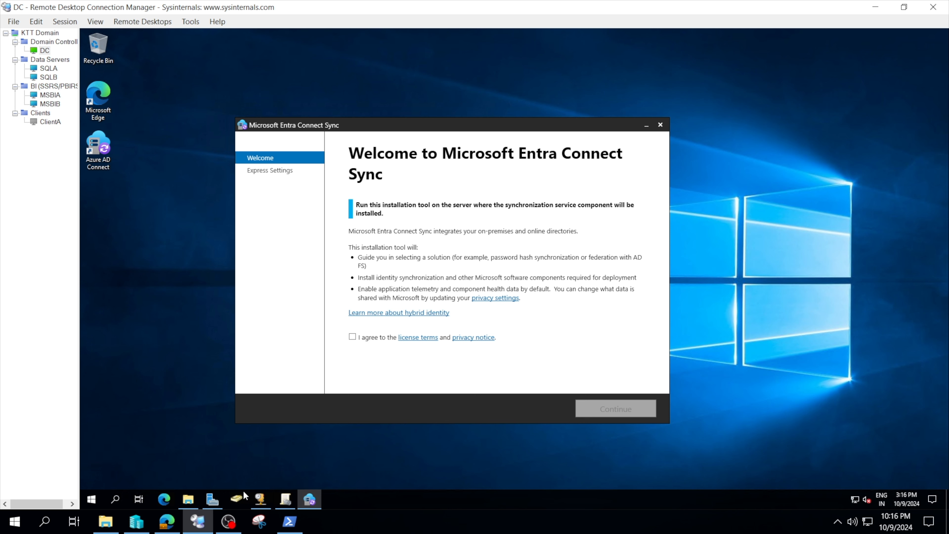
# Step: Open Active Directory Users and Computers and review the user accounts in the Clients organizational unit
pyautogui.click(237, 501)
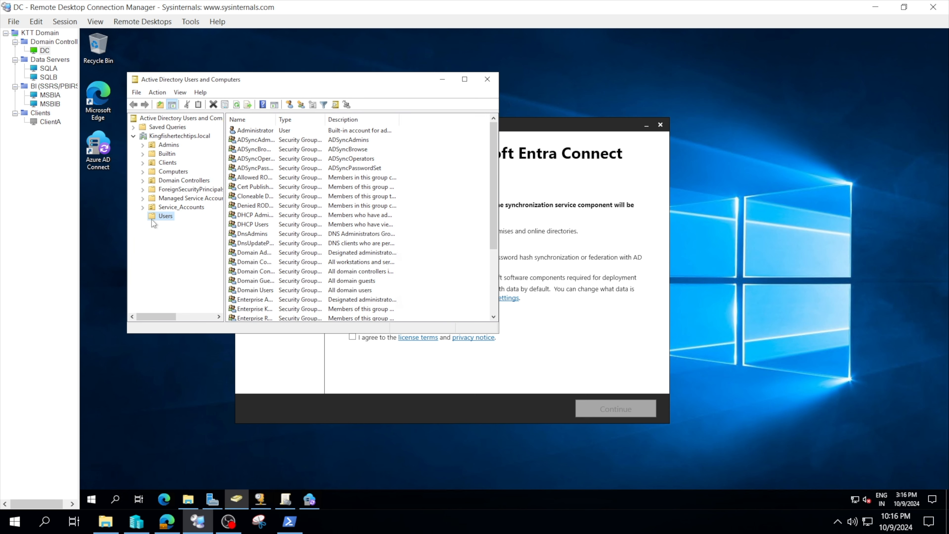
pyautogui.click(167, 162)
pyautogui.moveTo(267, 188); pyautogui.dragTo(303, 118)
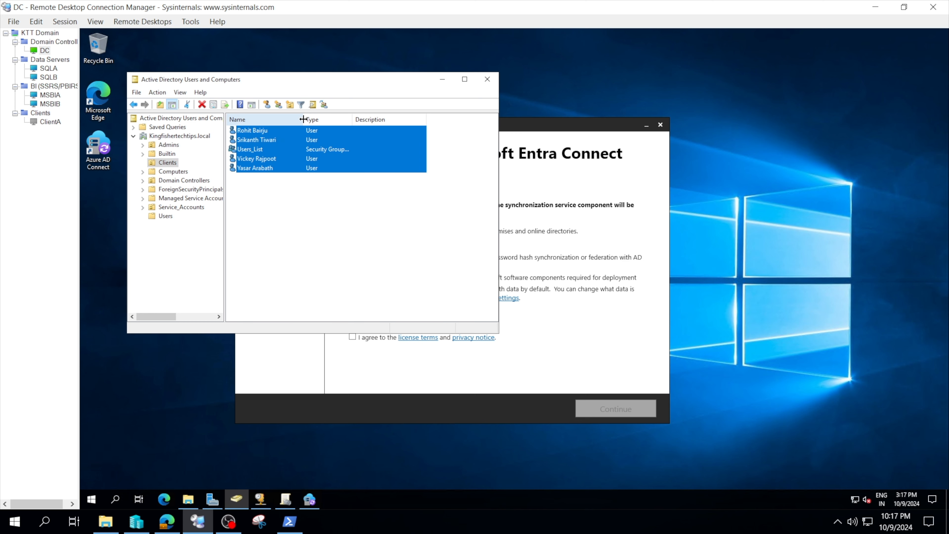
pyautogui.click(307, 210)
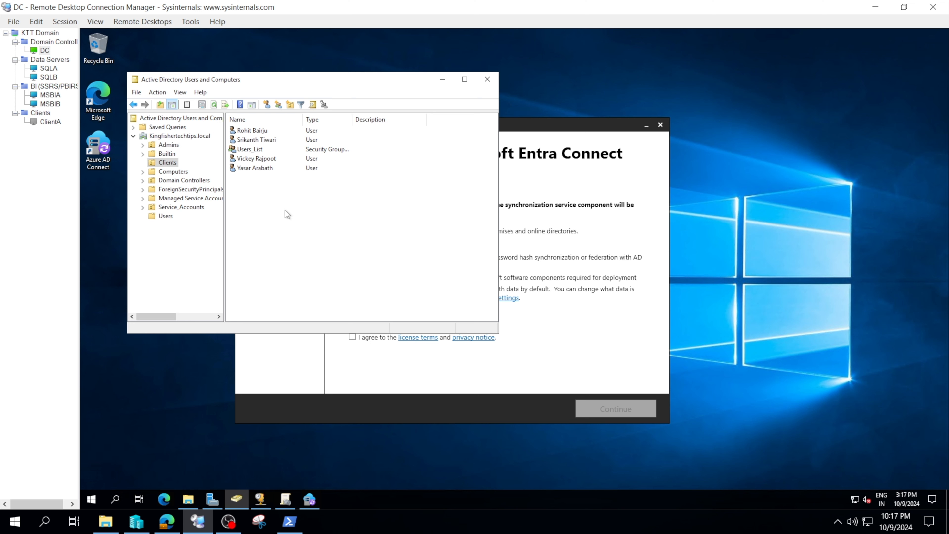
pyautogui.click(507, 195)
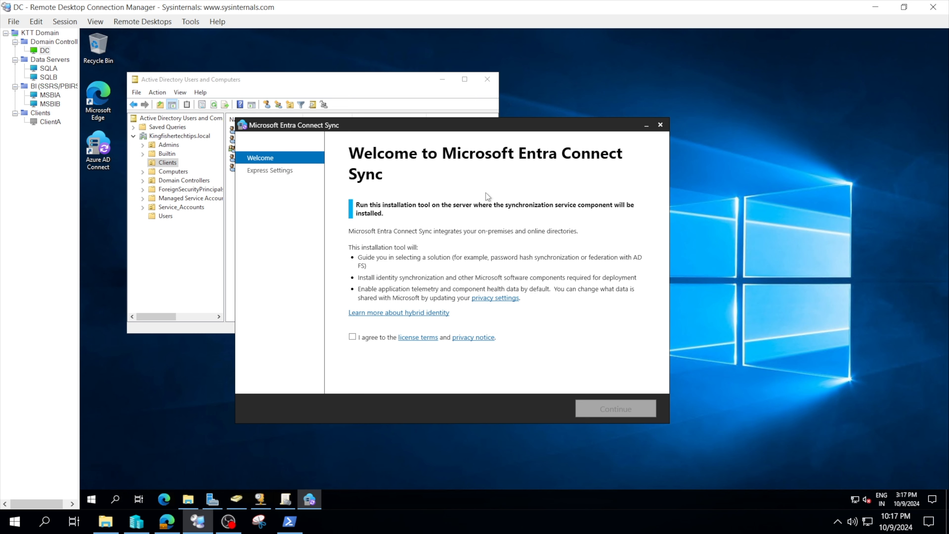
pyautogui.click(325, 83)
pyautogui.moveTo(274, 183); pyautogui.dragTo(293, 123)
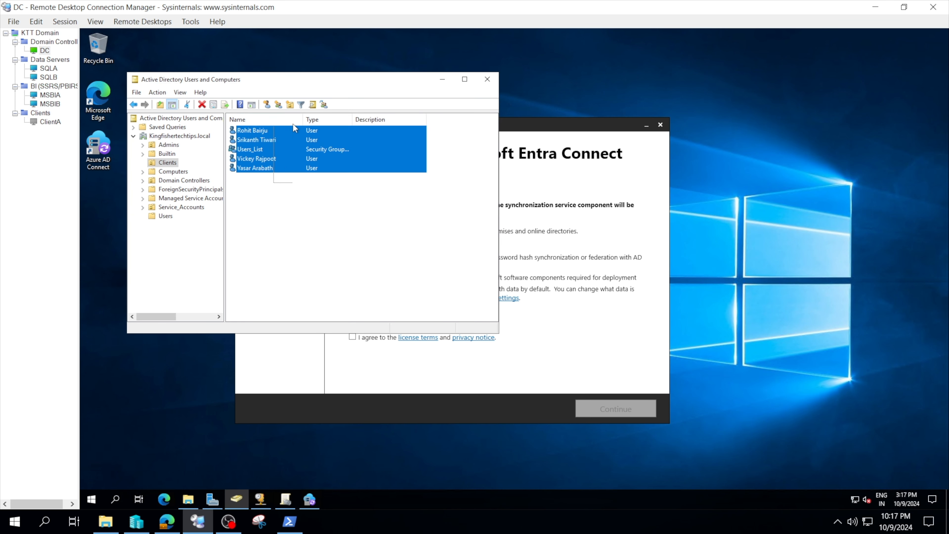
pyautogui.click(307, 209)
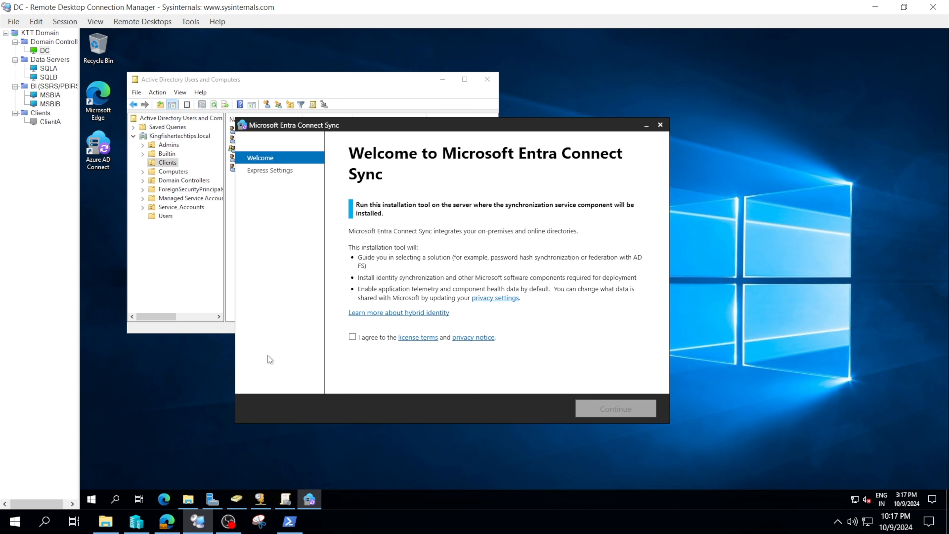
# Step: Compare the Microsoft 365 admin center active users list with the Clients accounts in Active Directory
pyautogui.moveTo(167, 523)
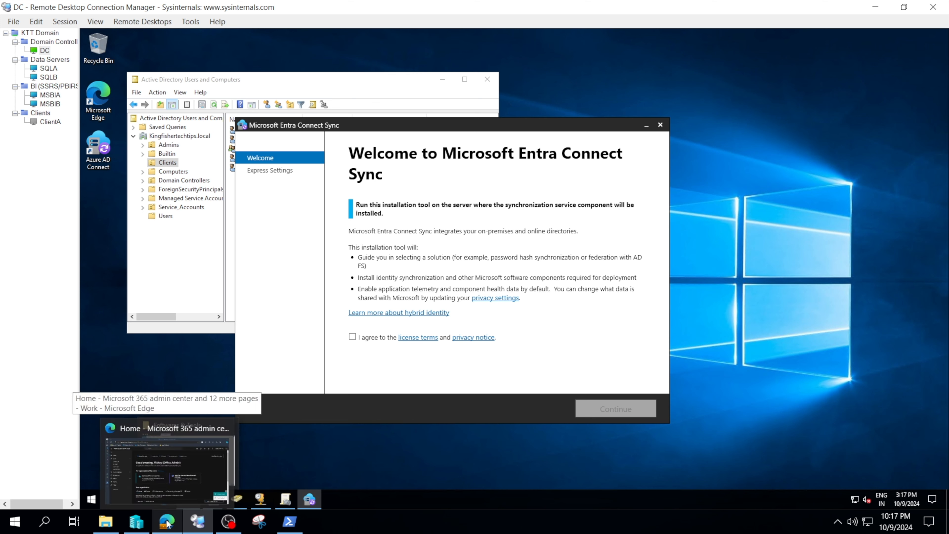
pyautogui.click(167, 522)
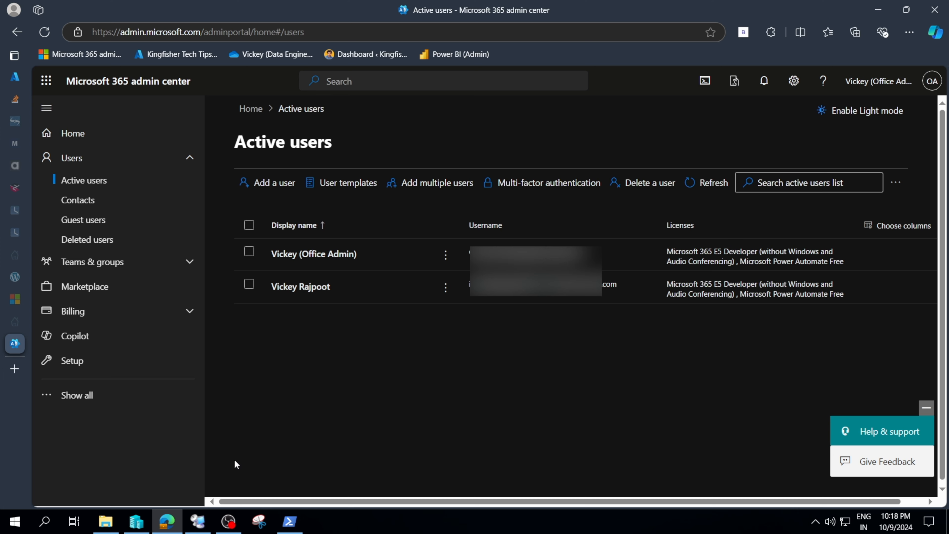
pyautogui.click(197, 519)
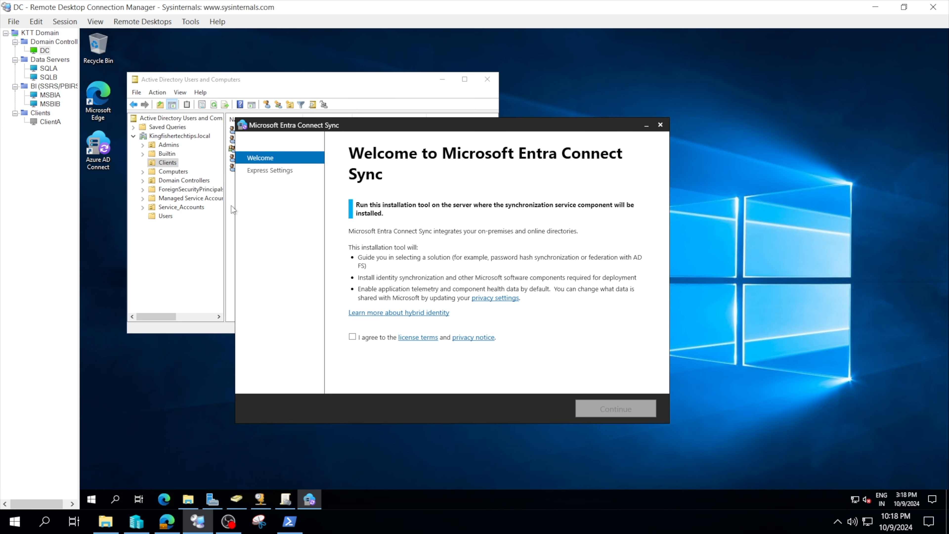
pyautogui.click(231, 214)
pyautogui.moveTo(267, 185)
pyautogui.mouseDown()
pyautogui.moveTo(293, 112)
pyautogui.moveTo(274, 200)
pyautogui.mouseUp()
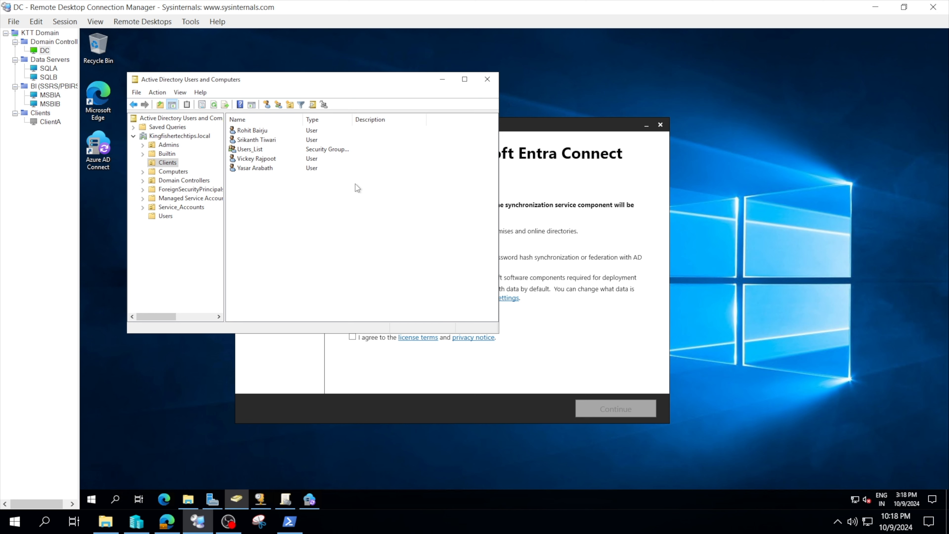
pyautogui.click(440, 80)
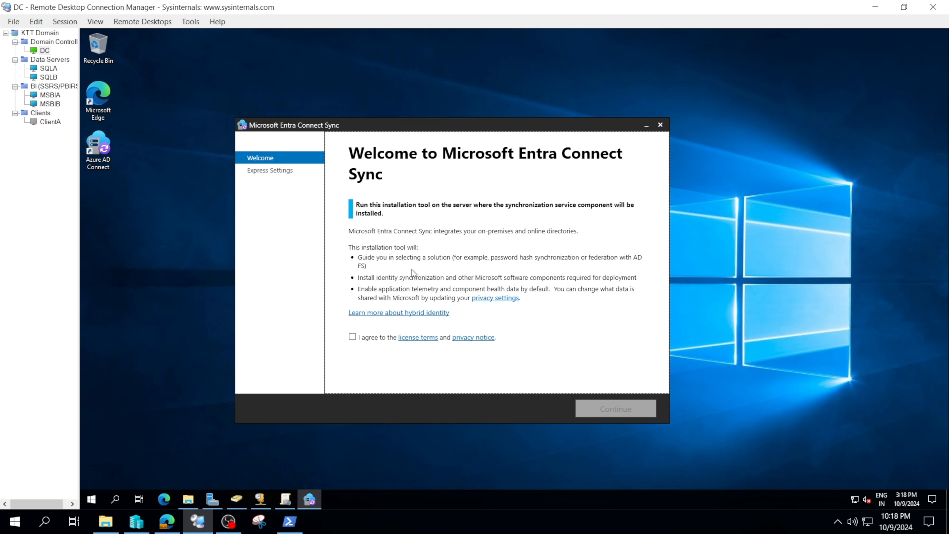
# Step: Search the web for azure entra id connect and browse the results
pyautogui.click(163, 500)
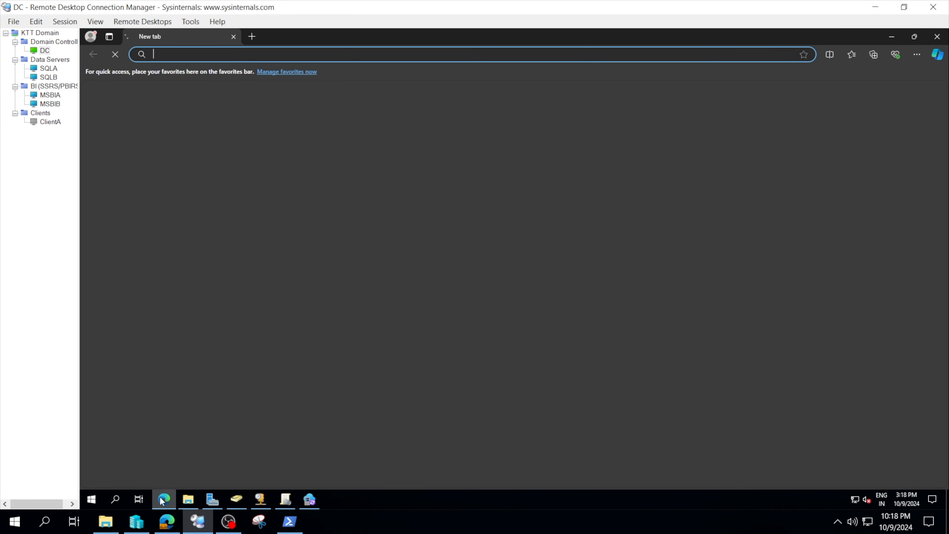
pyautogui.write('azure entra id connect')
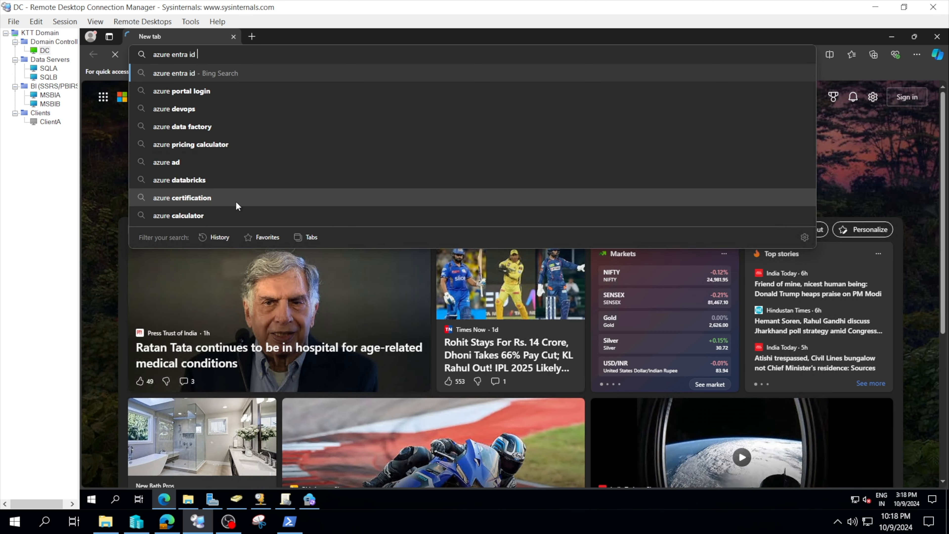
pyautogui.press('Return')
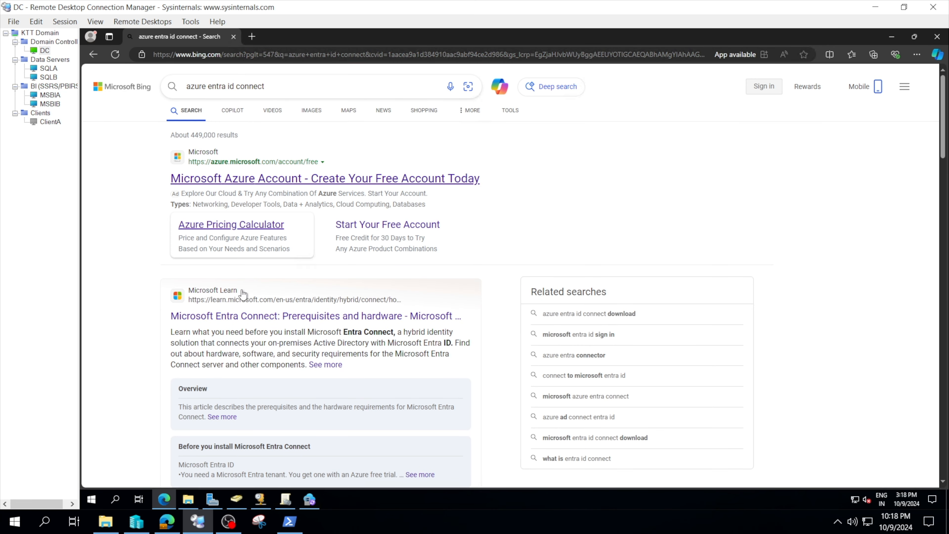
pyautogui.scroll(-3, 273, 325)
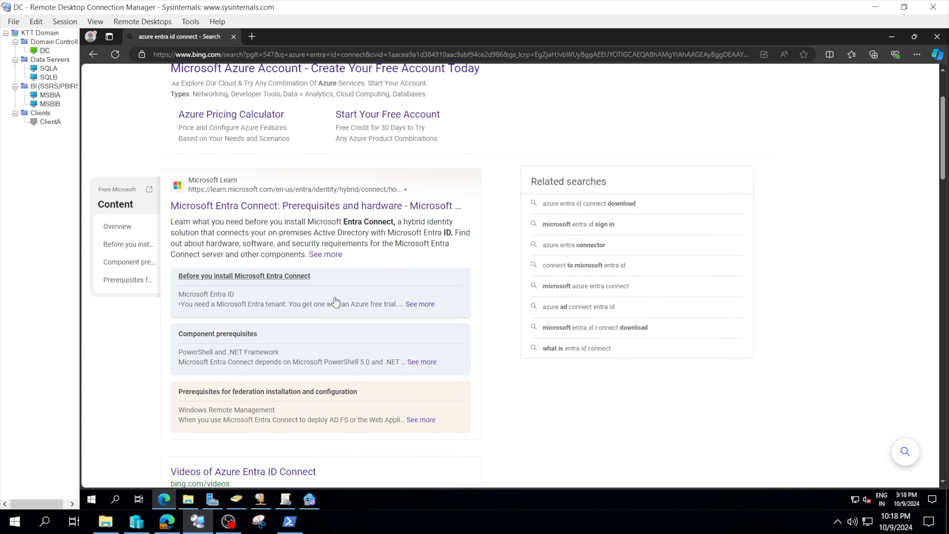
pyautogui.scroll(2, 335, 299)
pyautogui.scroll(3, 391, 231)
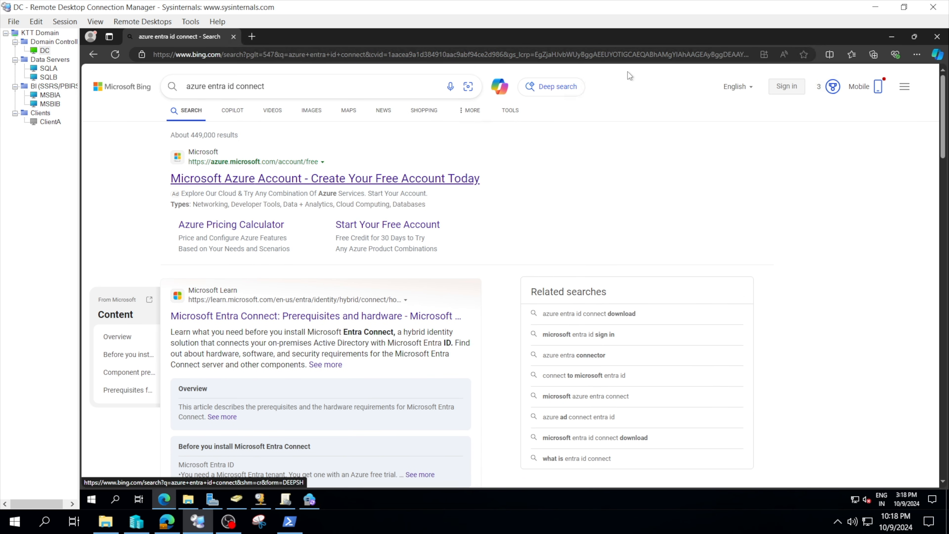
pyautogui.click(891, 36)
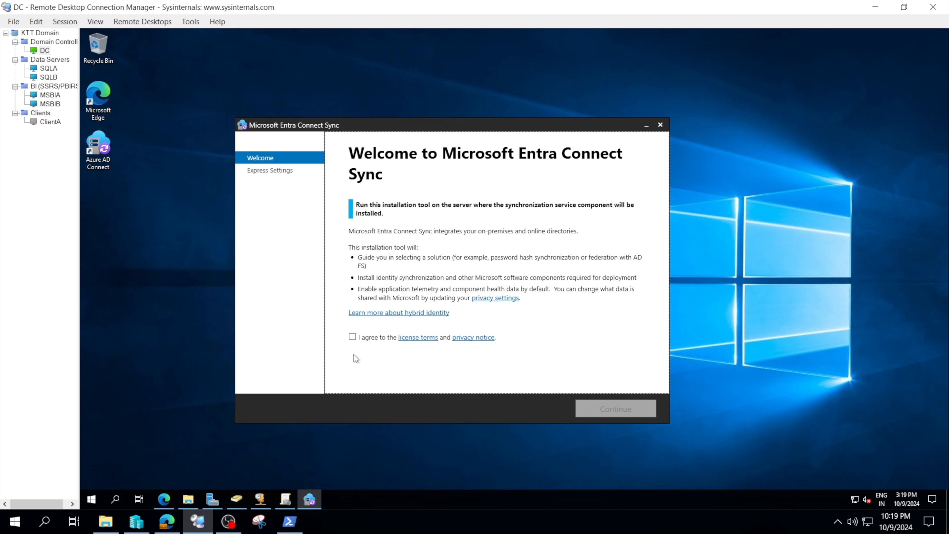
# Step: Accept the license terms and privacy notice in the Entra Connect Sync installer
pyautogui.click(352, 337)
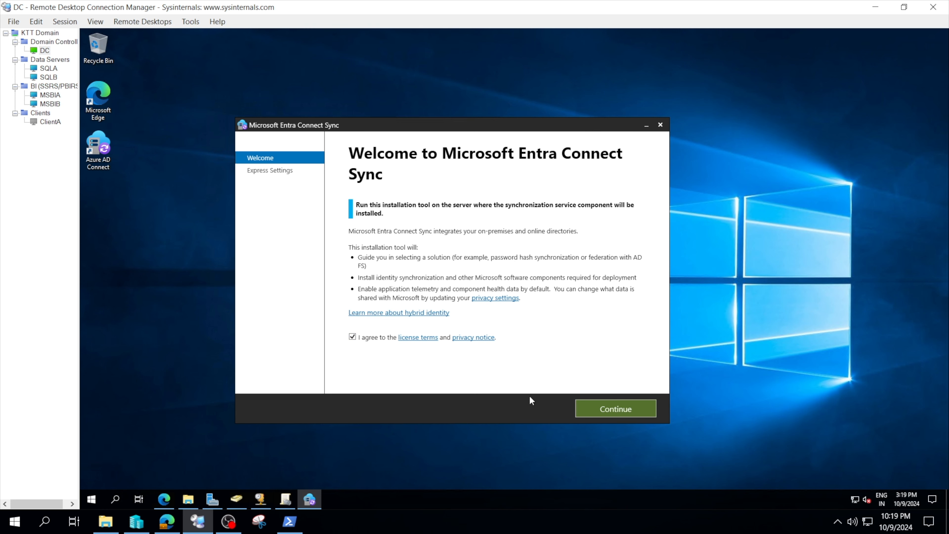
# Step: Review the Local Server properties in Server Manager
pyautogui.click(211, 498)
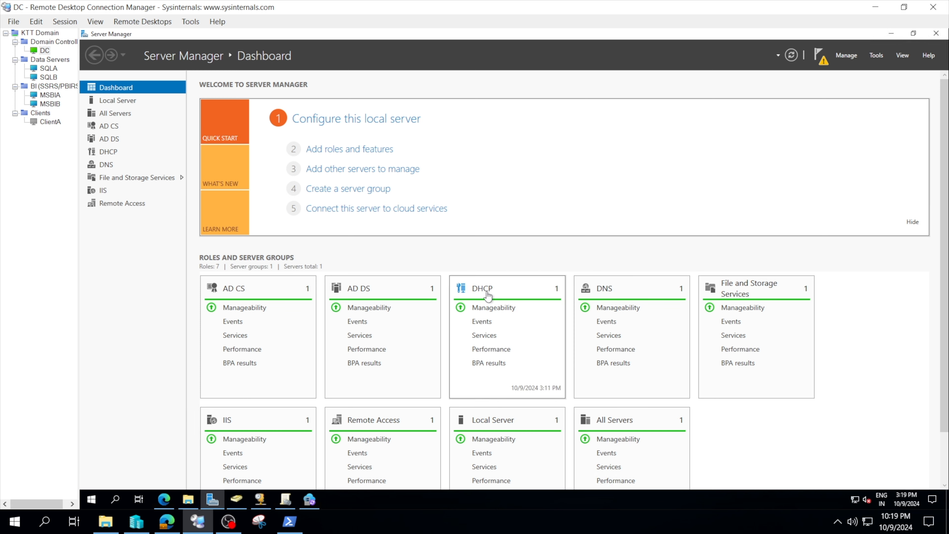
pyautogui.click(126, 101)
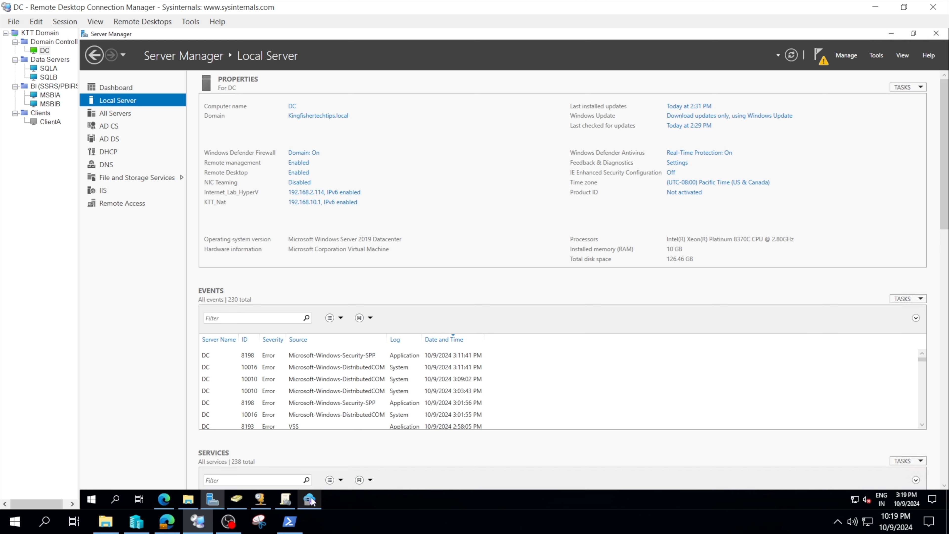
pyautogui.moveTo(309, 500)
pyautogui.click(891, 34)
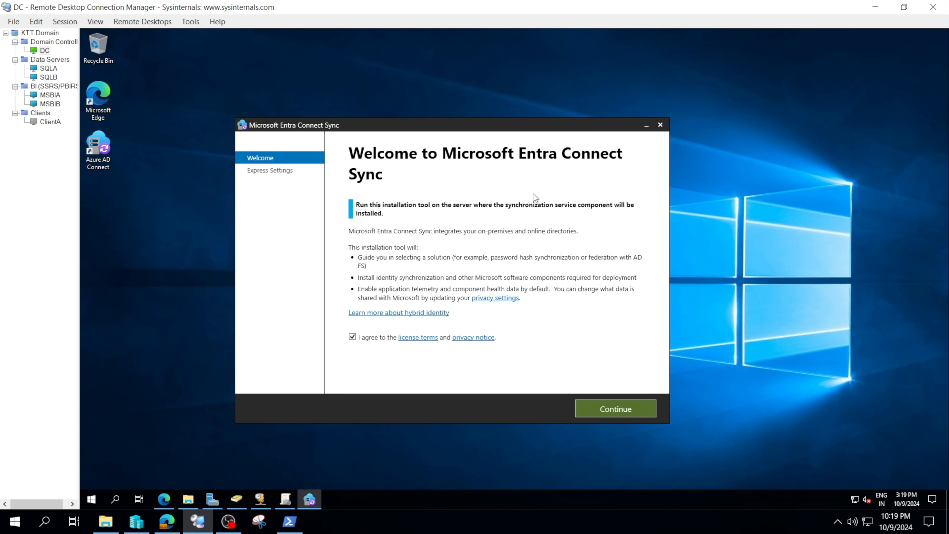
# Step: Continue past the welcome page and choose to use express settings
pyautogui.click(584, 409)
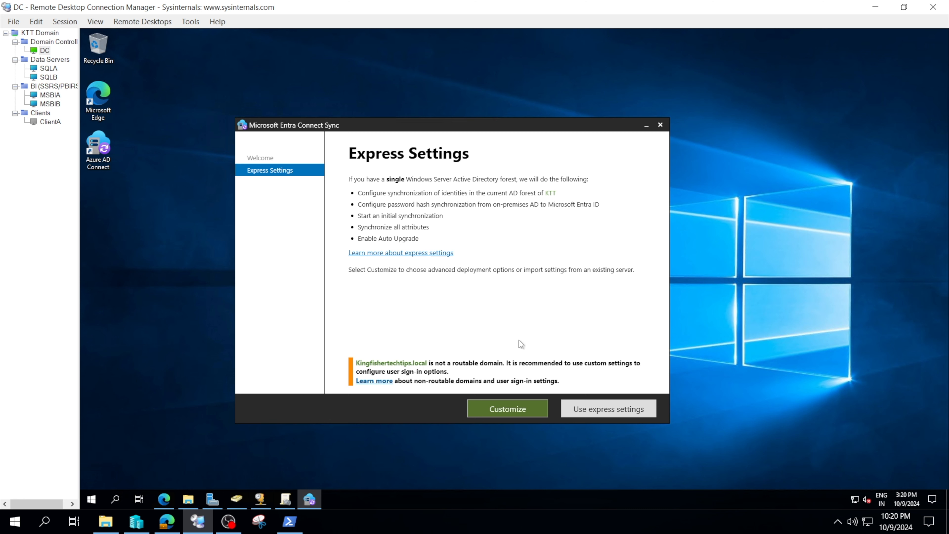
pyautogui.click(497, 404)
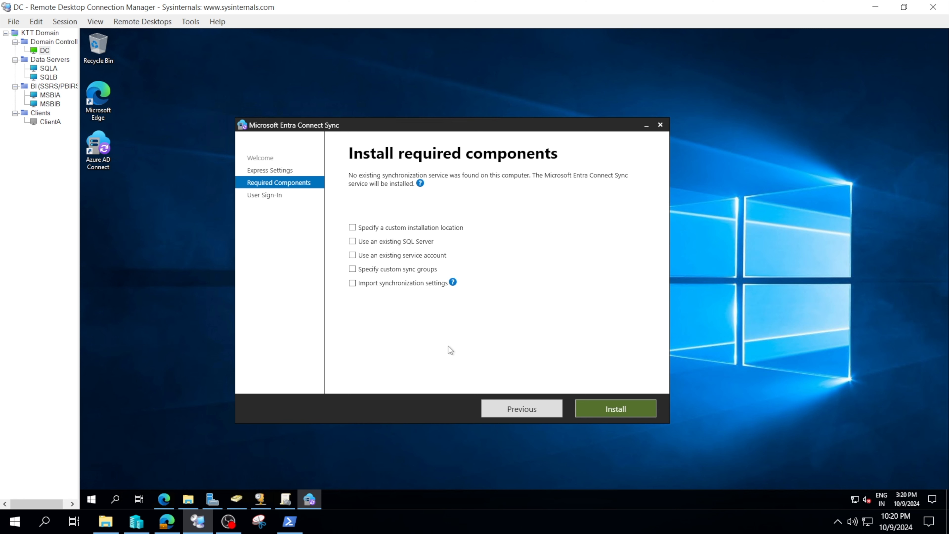
pyautogui.click(522, 408)
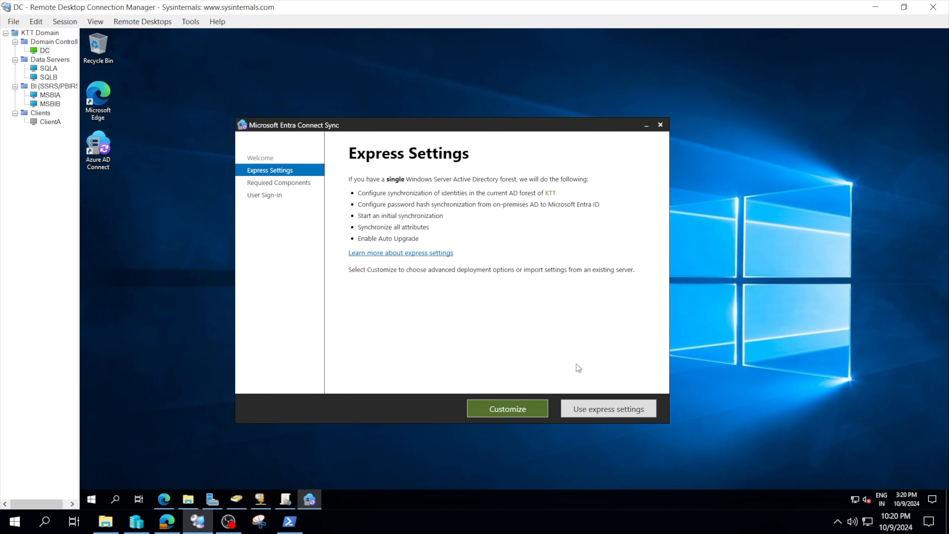
pyautogui.click(601, 407)
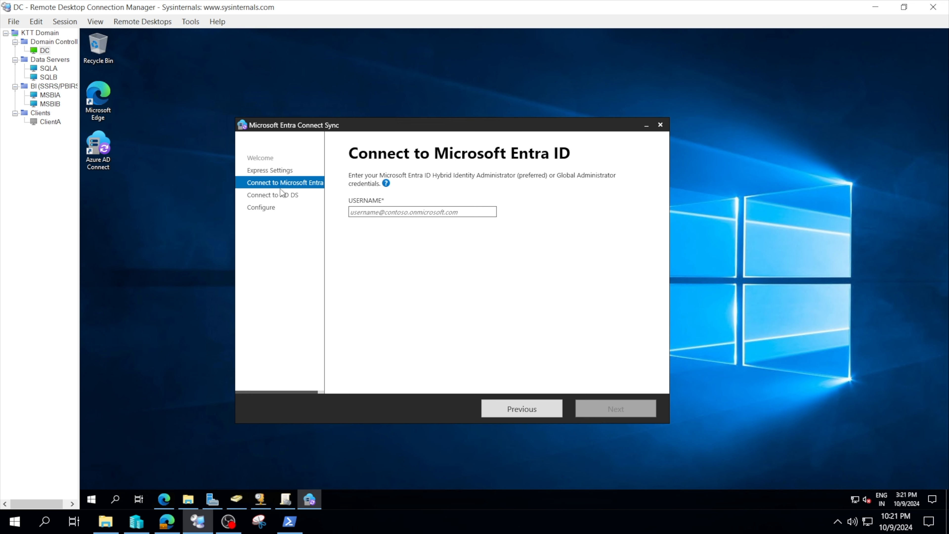
# Step: Enter the Microsoft Entra ID administrator's username and proceed to the AD DS connection page
pyautogui.click(386, 212)
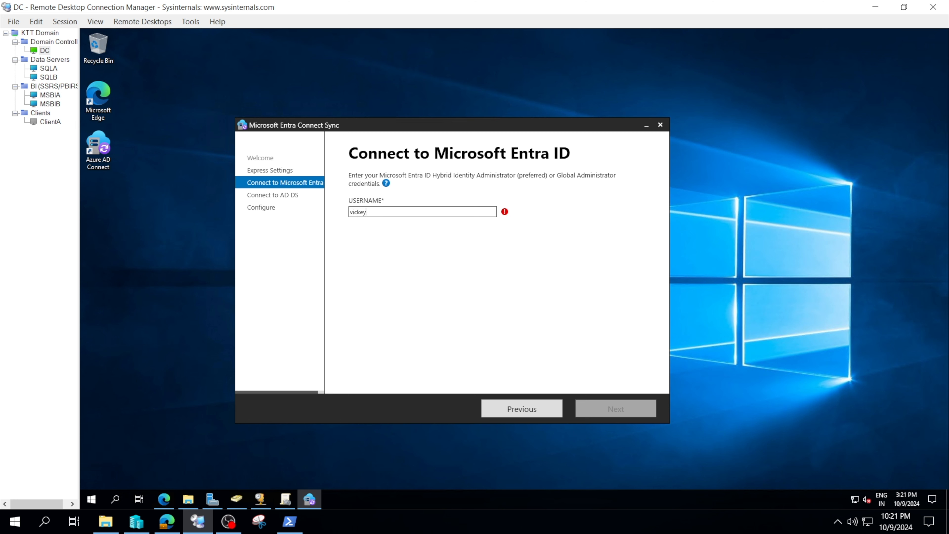
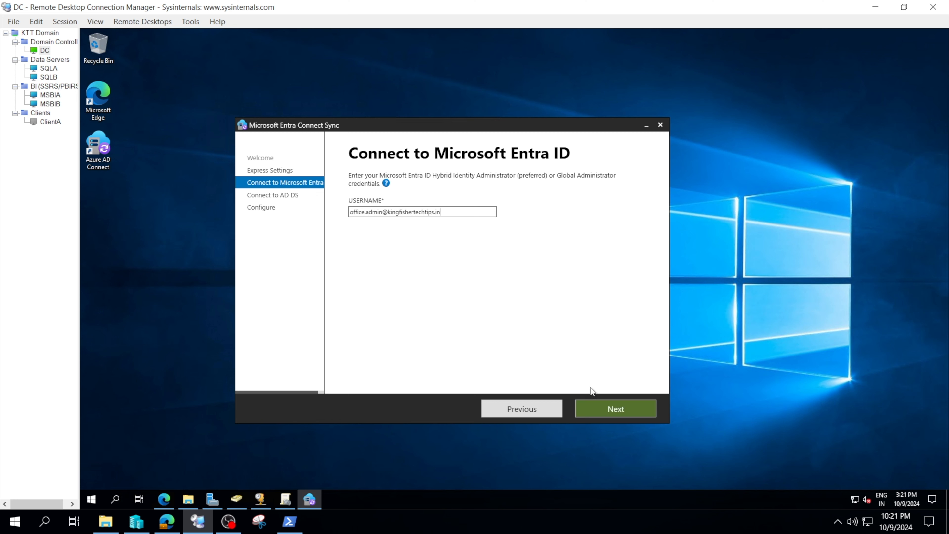
pyautogui.click(602, 407)
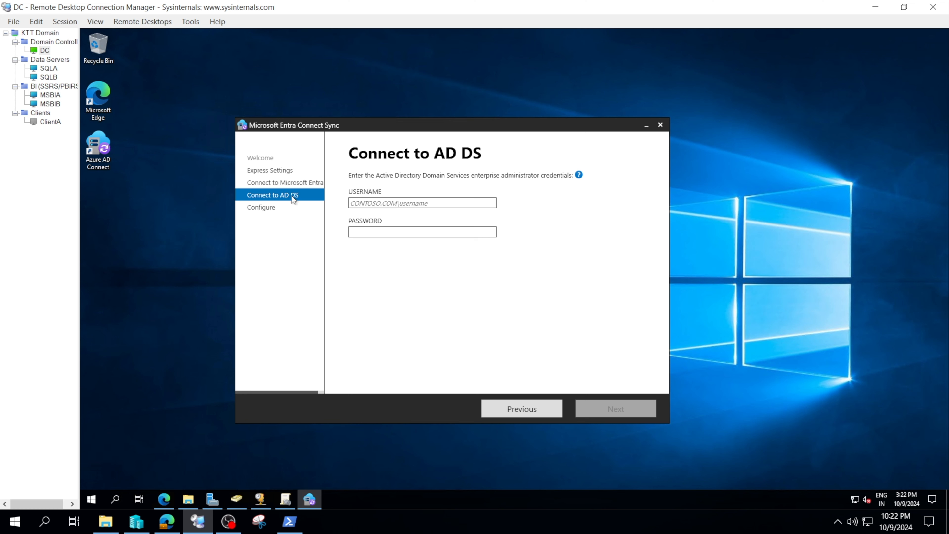
# Step: Review the Clients accounts in Active Directory Users and Computers again
pyautogui.click(403, 204)
pyautogui.click(236, 498)
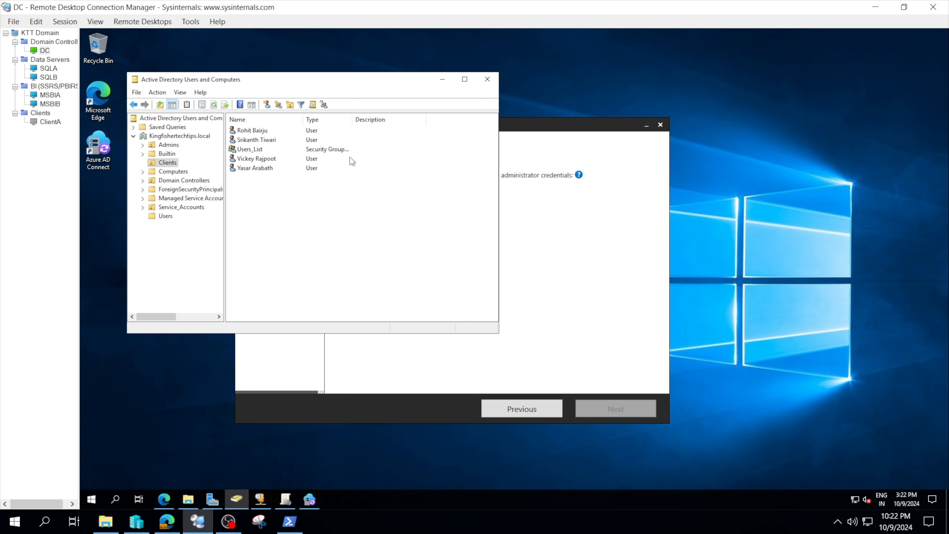
pyautogui.moveTo(301, 203); pyautogui.dragTo(275, 136)
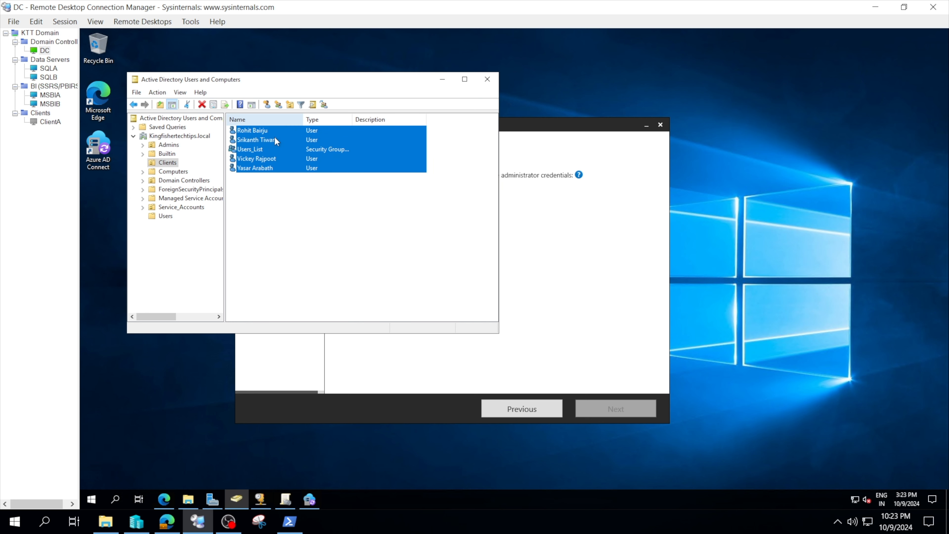
pyautogui.click(250, 200)
pyautogui.click(441, 80)
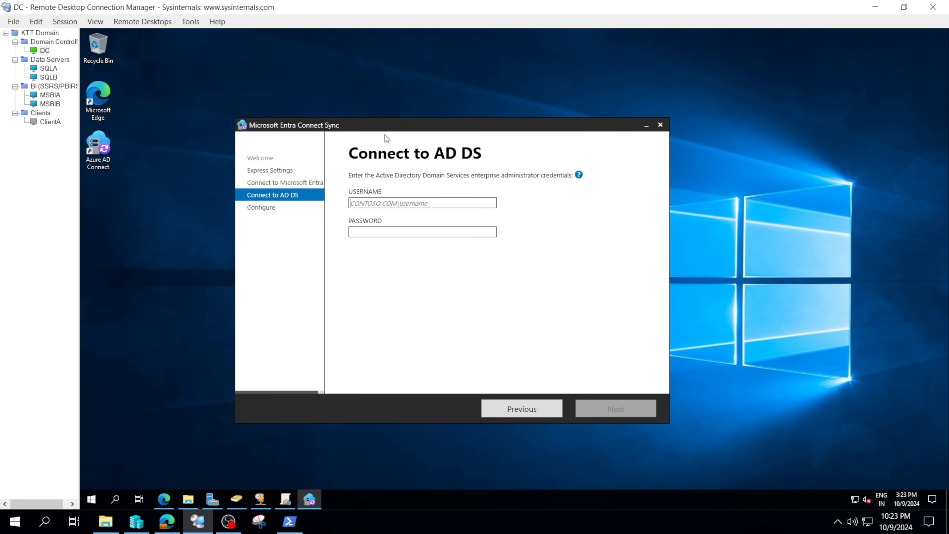
# Step: Enter the AD DS enterprise administrator's domain-qualified username and password, then continue
pyautogui.click(371, 206)
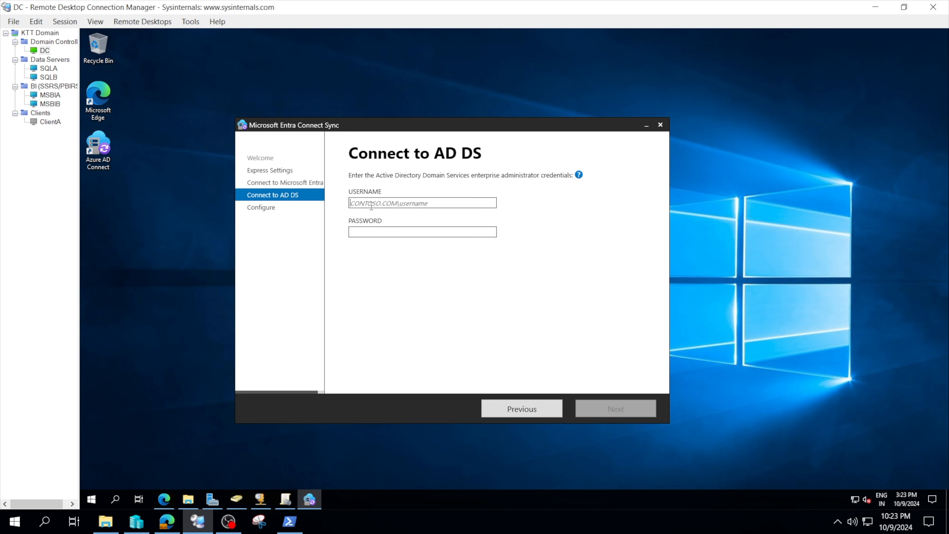
pyautogui.write('kingfishertechtips.local\\vickey.admin')
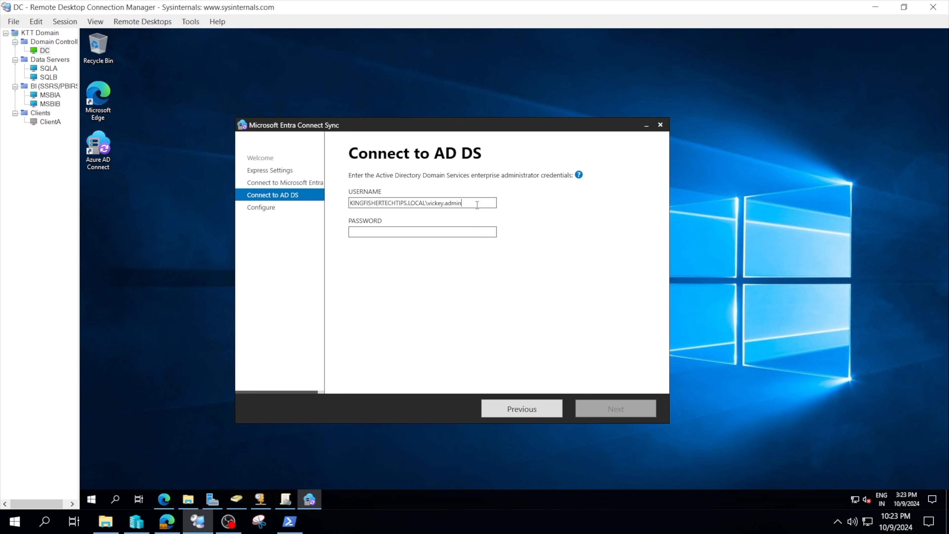
pyautogui.moveTo(470, 202); pyautogui.dragTo(454, 202)
pyautogui.press('capslock')
pyautogui.write('•')
pyautogui.press('capslock')
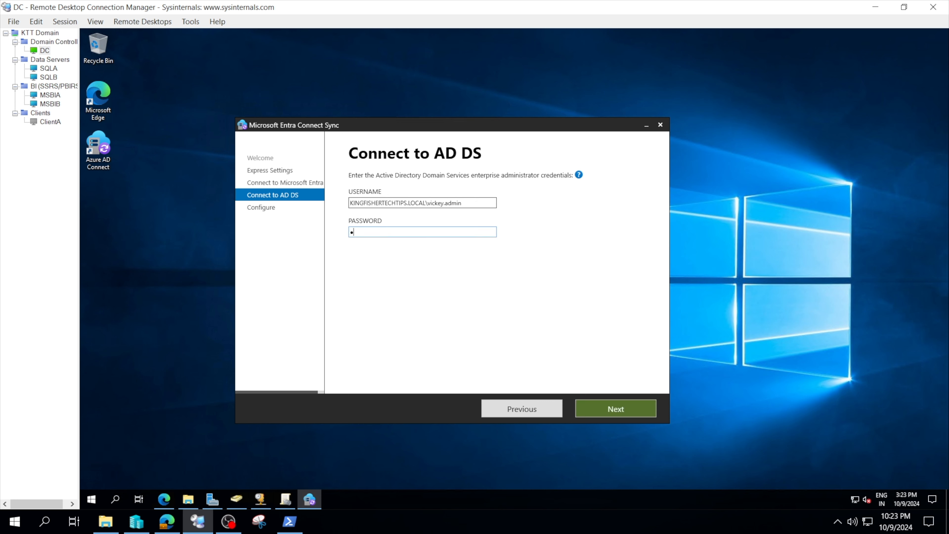
pyautogui.write('•••••••••••')
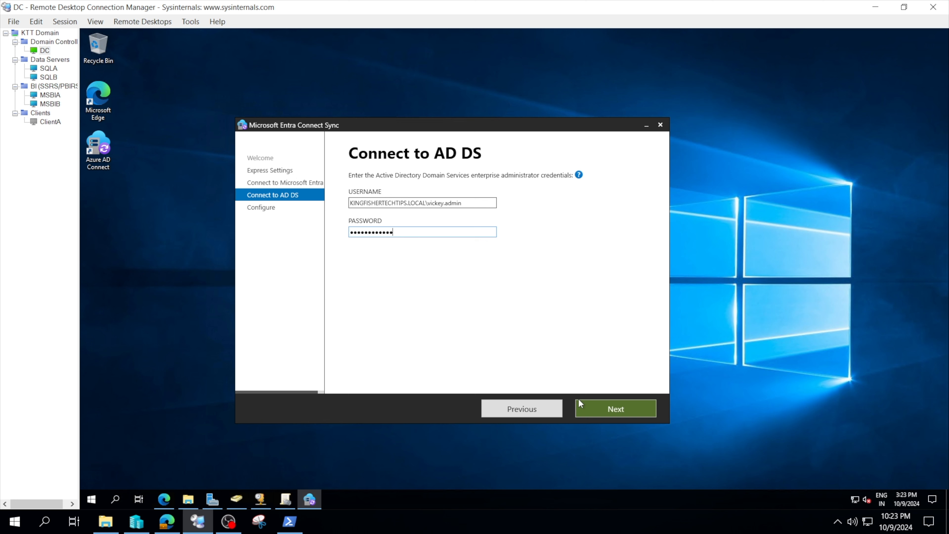
pyautogui.click(583, 402)
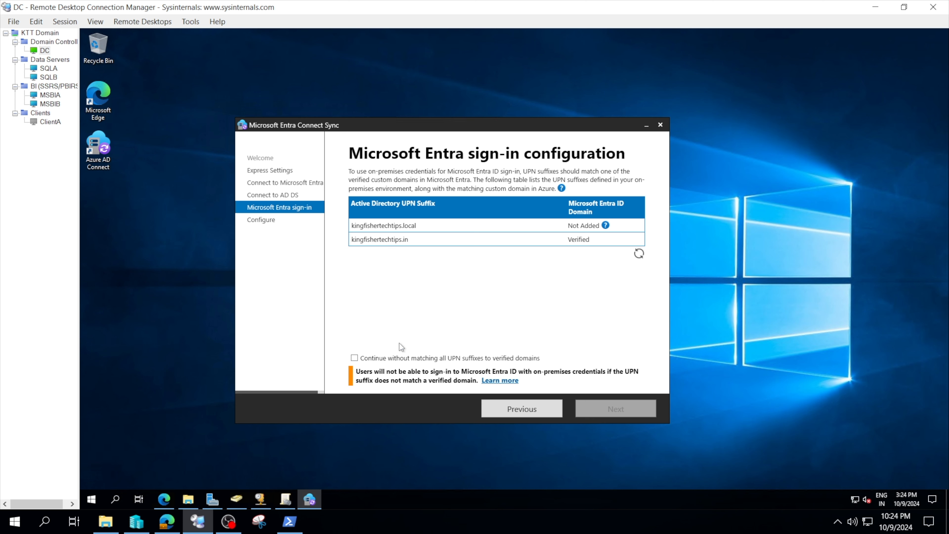
# Step: Continue without matching all UPN suffixes to verified domains, install the configuration, and exit the wizard
pyautogui.click(354, 358)
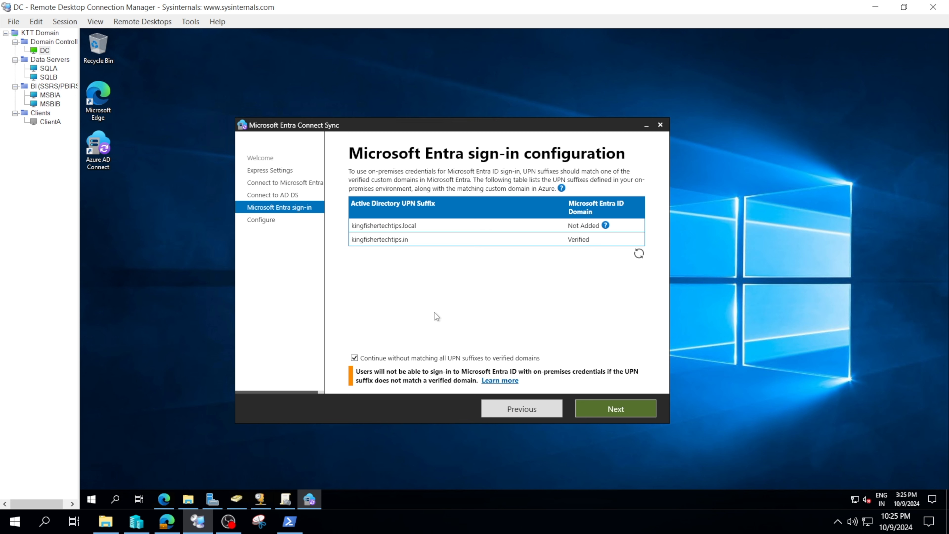
pyautogui.click(610, 406)
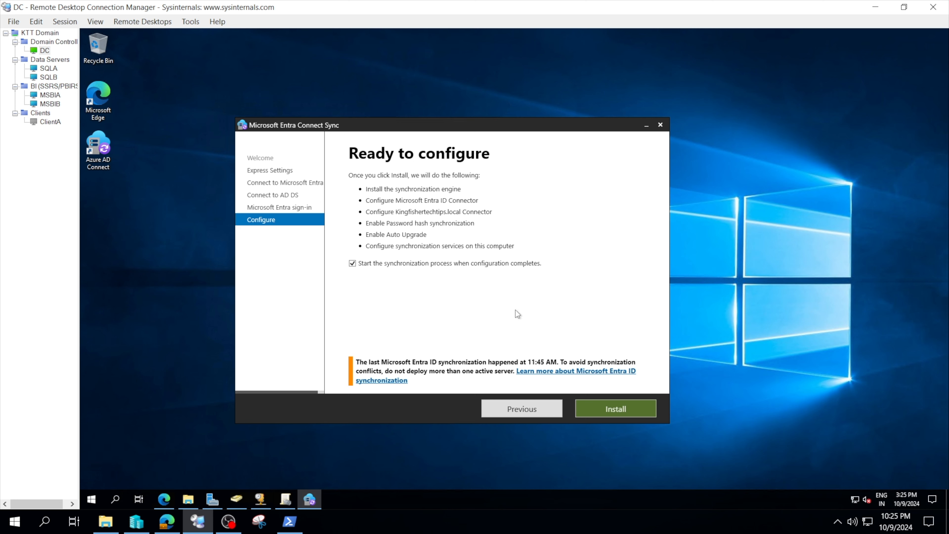
pyautogui.click(586, 405)
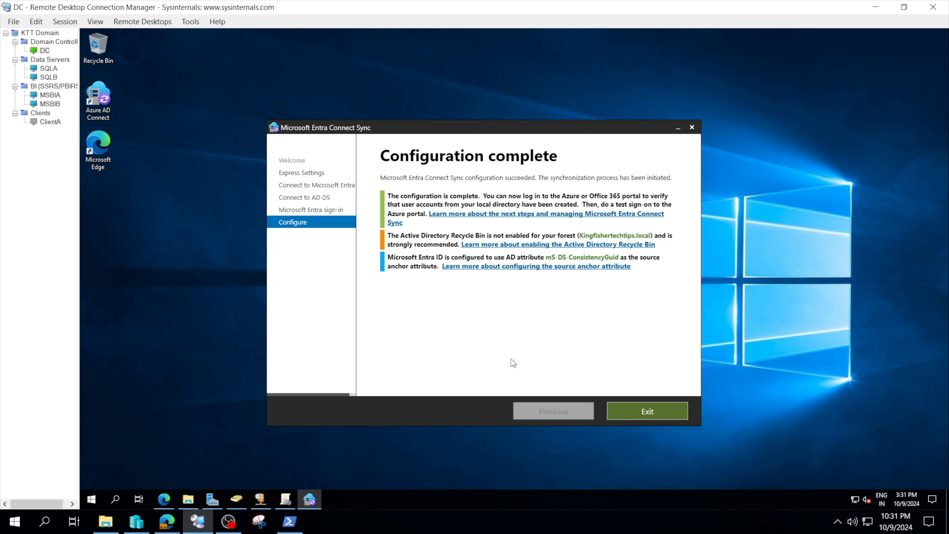
pyautogui.click(625, 408)
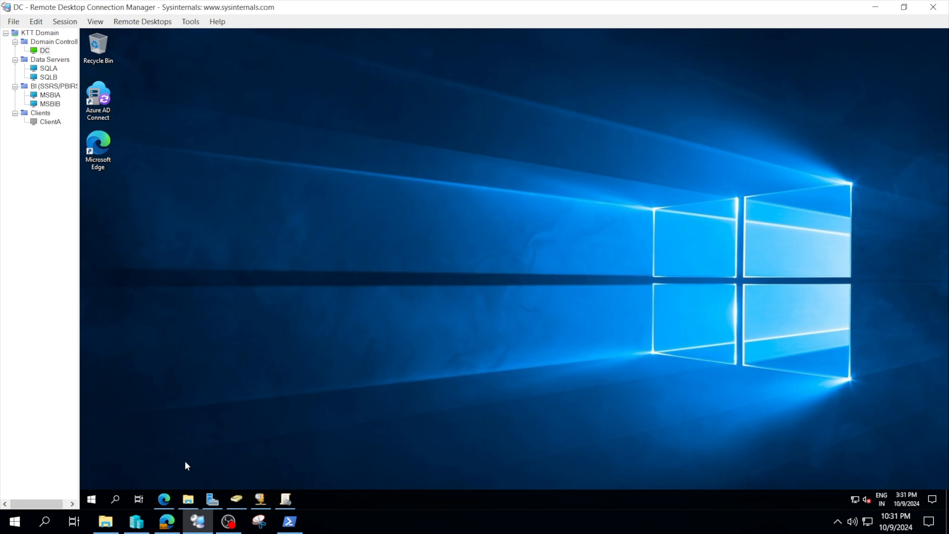
# Step: Switch to Microsoft Edge, refresh the Active users list in the Microsoft 365 admin center, and review the synced accounts
pyautogui.moveTo(167, 522)
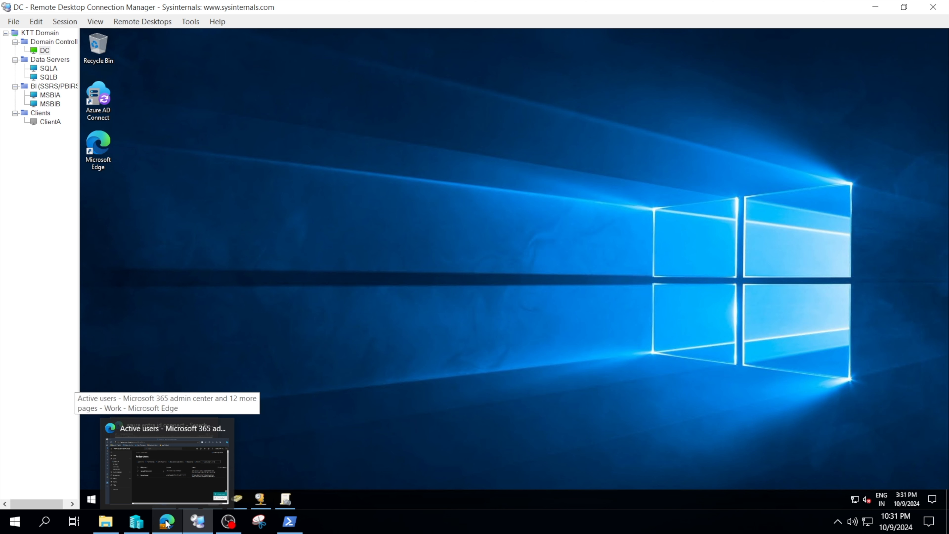
pyautogui.click(167, 523)
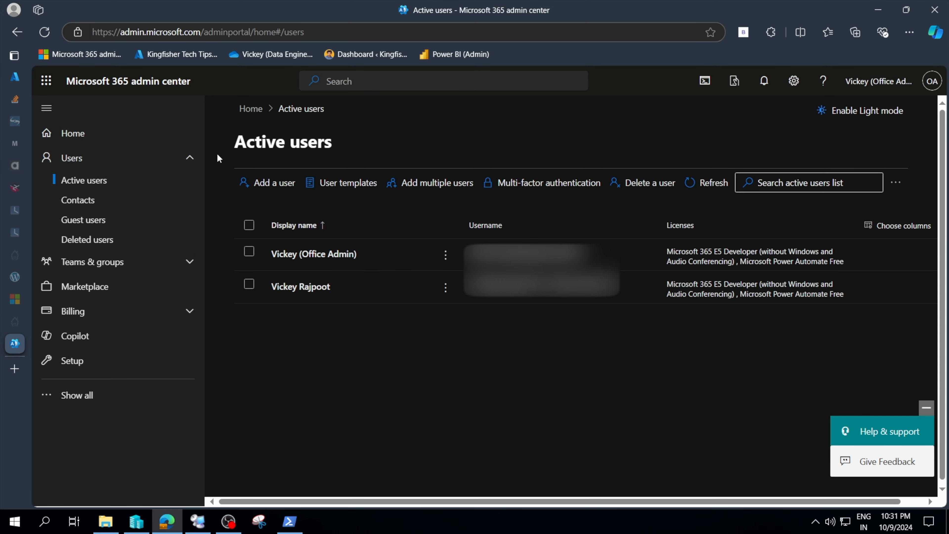
pyautogui.click(46, 37)
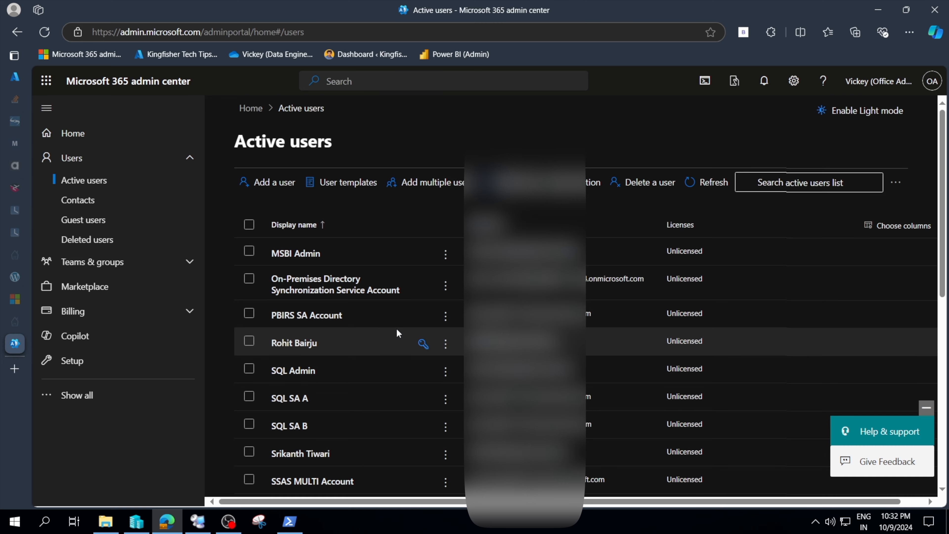
pyautogui.scroll(-1, 398, 333)
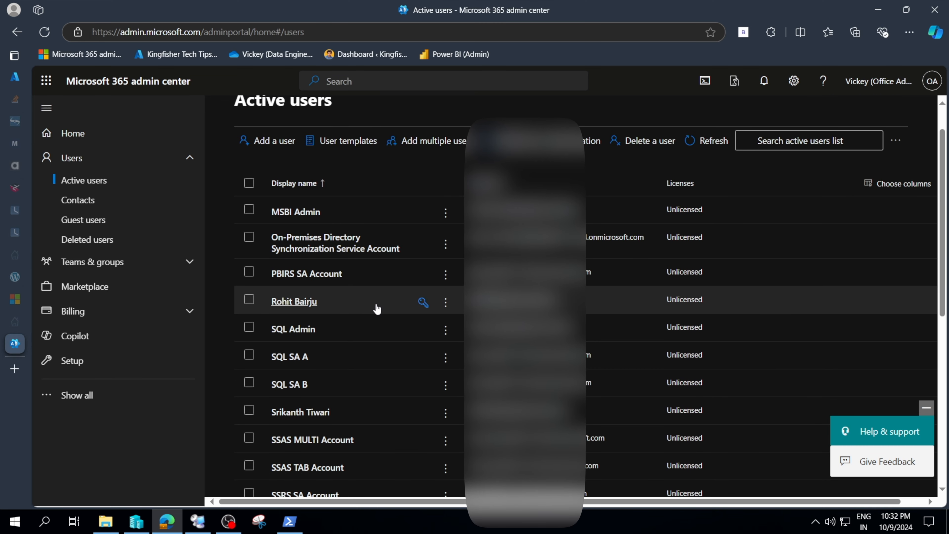
pyautogui.scroll(-1, 377, 308)
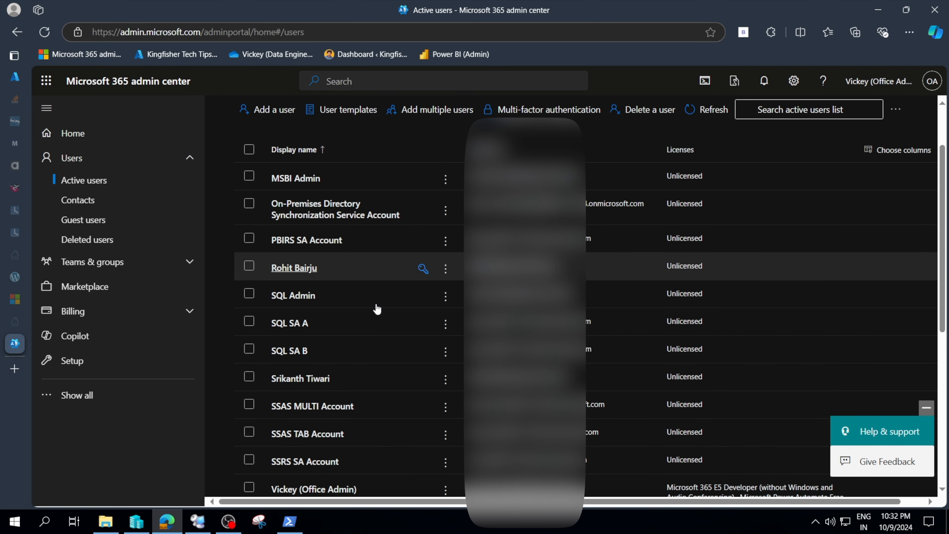
pyautogui.scroll(-1, 382, 256)
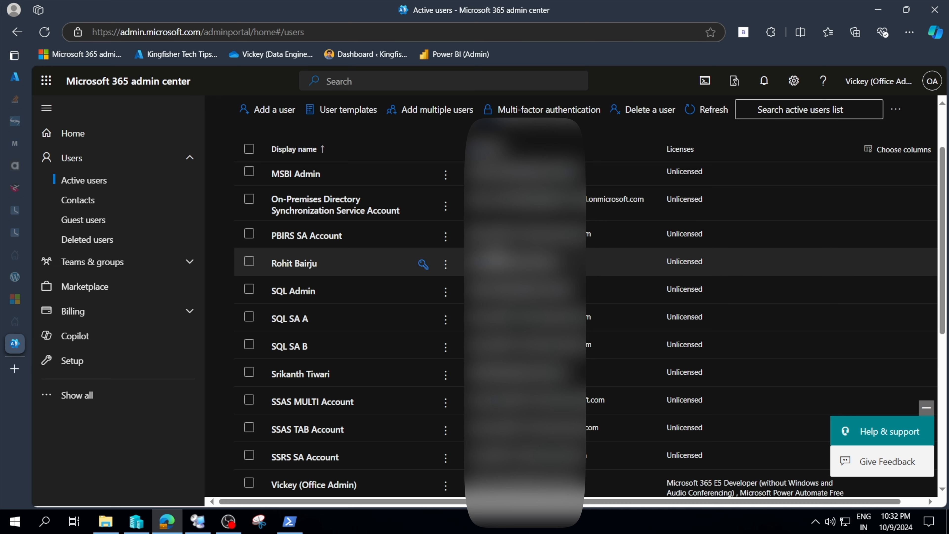
pyautogui.scroll(-1, 384, 352)
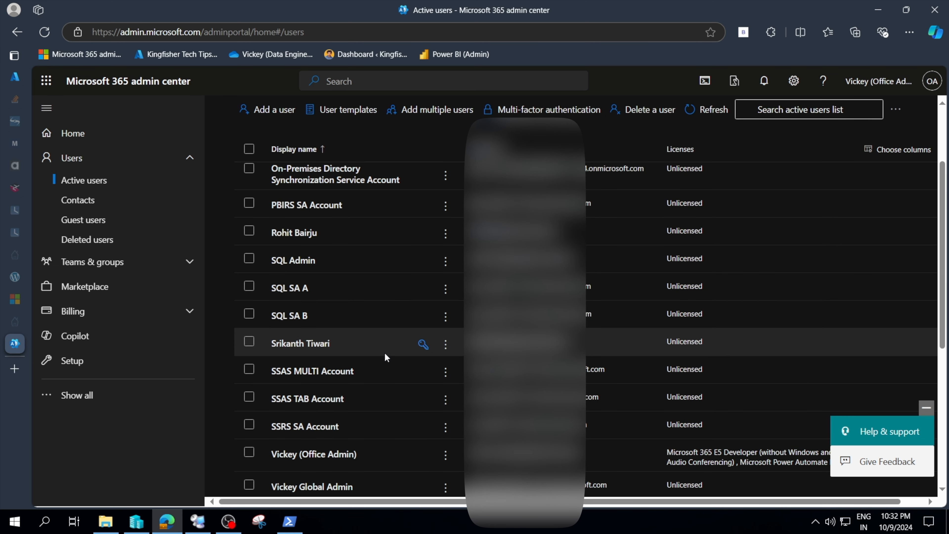
pyautogui.scroll(-1, 385, 357)
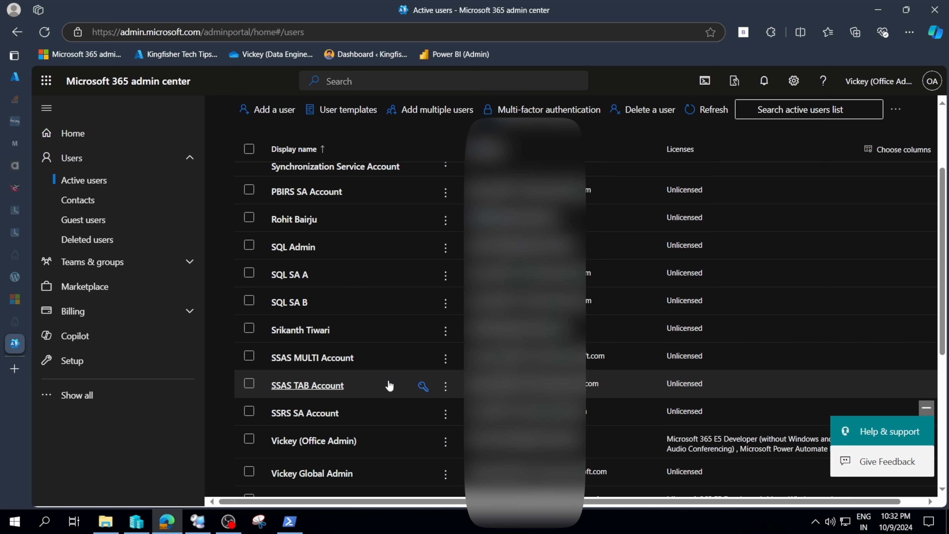
pyautogui.scroll(-2, 388, 385)
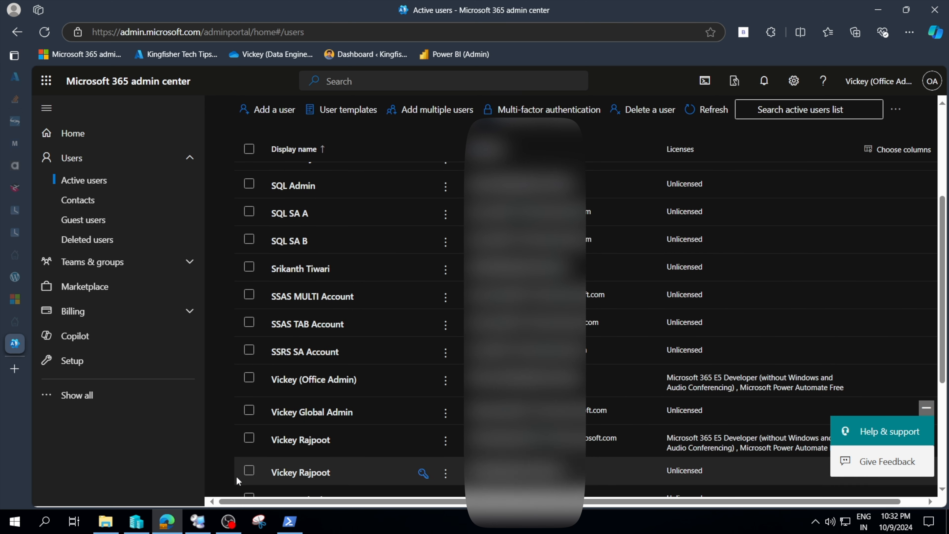
# Step: Relaunch Azure AD Connect from the desktop and open the Configure additional tasks page
pyautogui.click(197, 521)
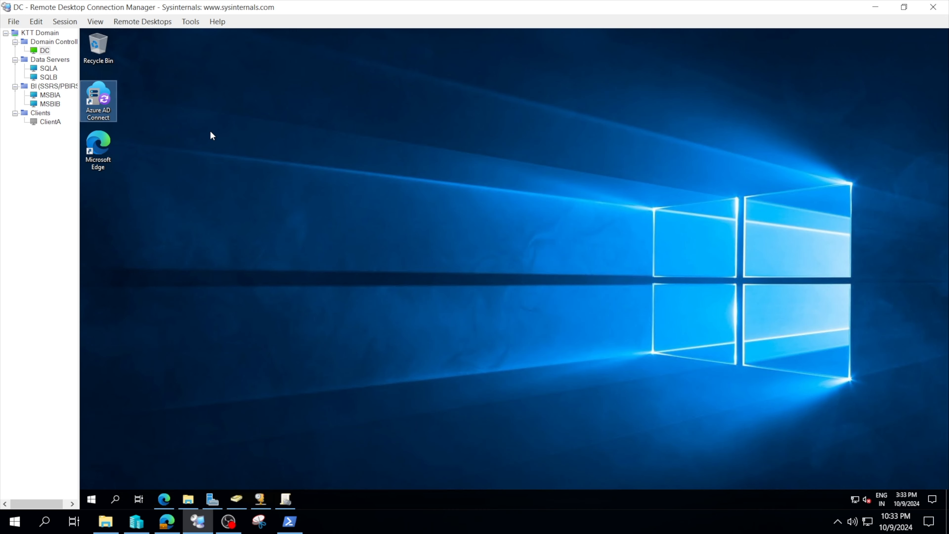
pyautogui.doubleClick(98, 100)
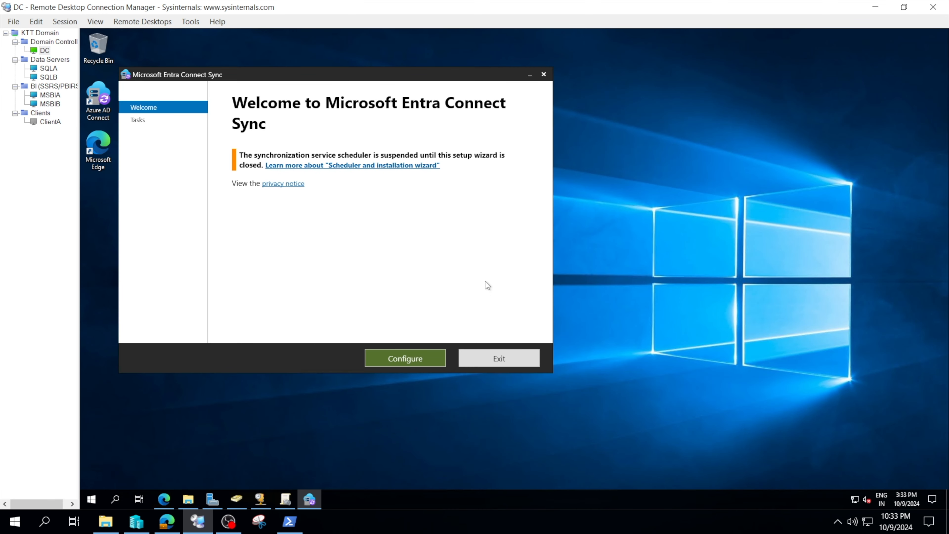
pyautogui.click(416, 357)
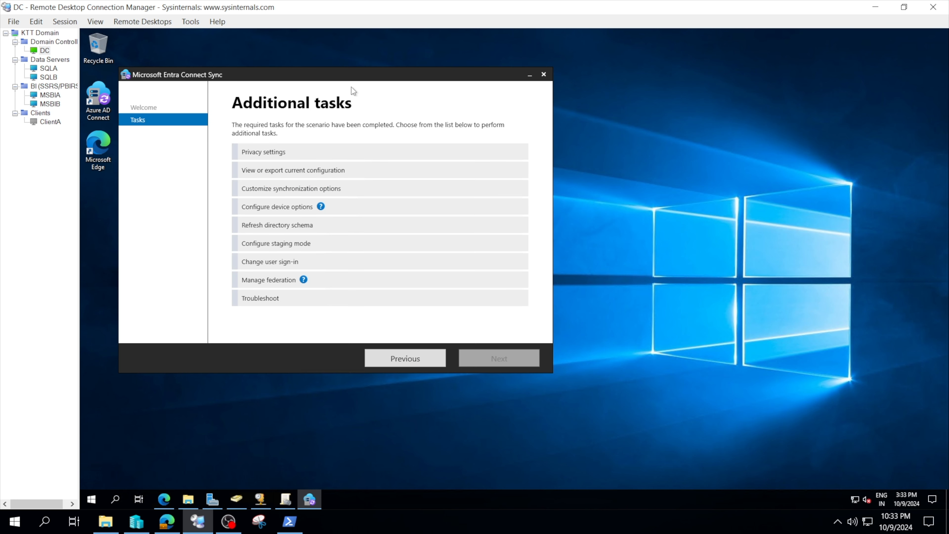
pyautogui.moveTo(350, 78); pyautogui.dragTo(498, 143)
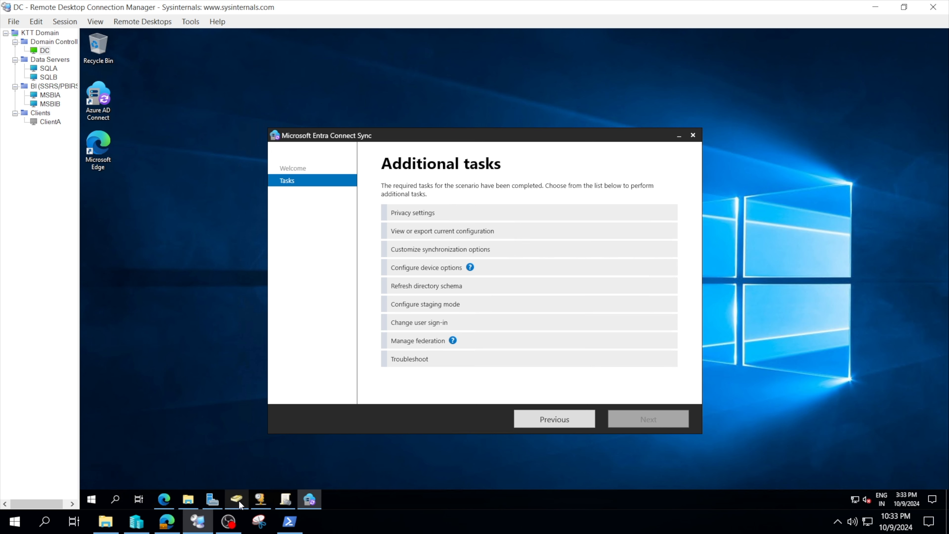
# Step: Review the Admins and Clients OUs in Active Directory Users and Computers alongside the wizard
pyautogui.click(244, 494)
pyautogui.moveTo(308, 76); pyautogui.dragTo(423, 132)
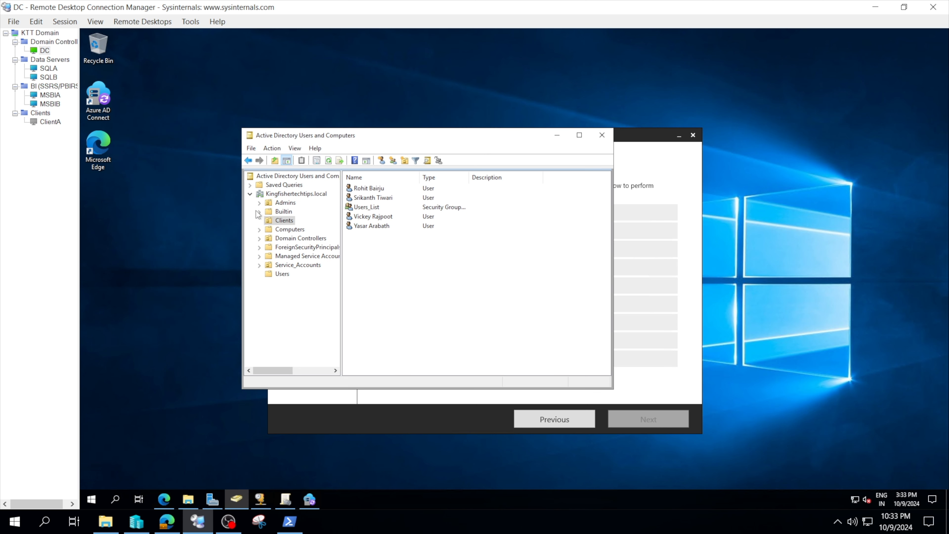
pyautogui.click(285, 203)
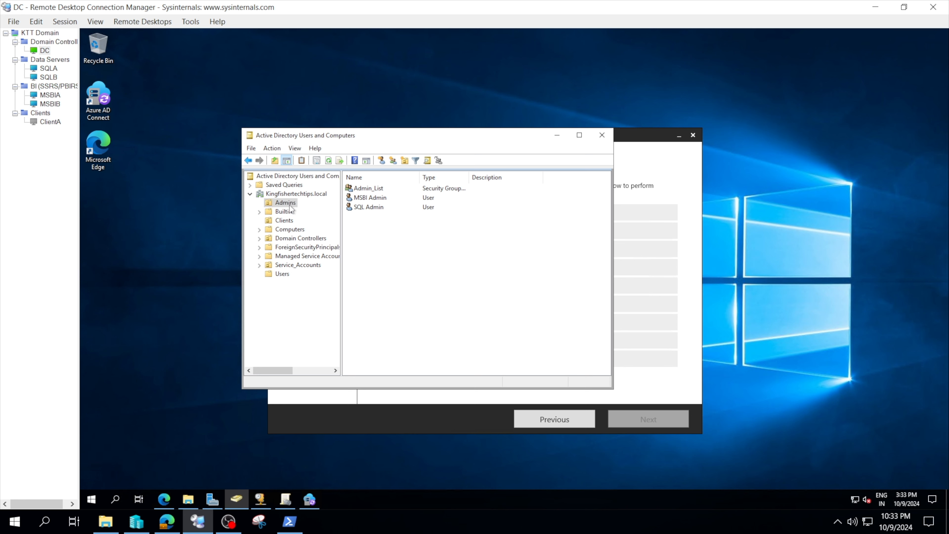
pyautogui.click(283, 221)
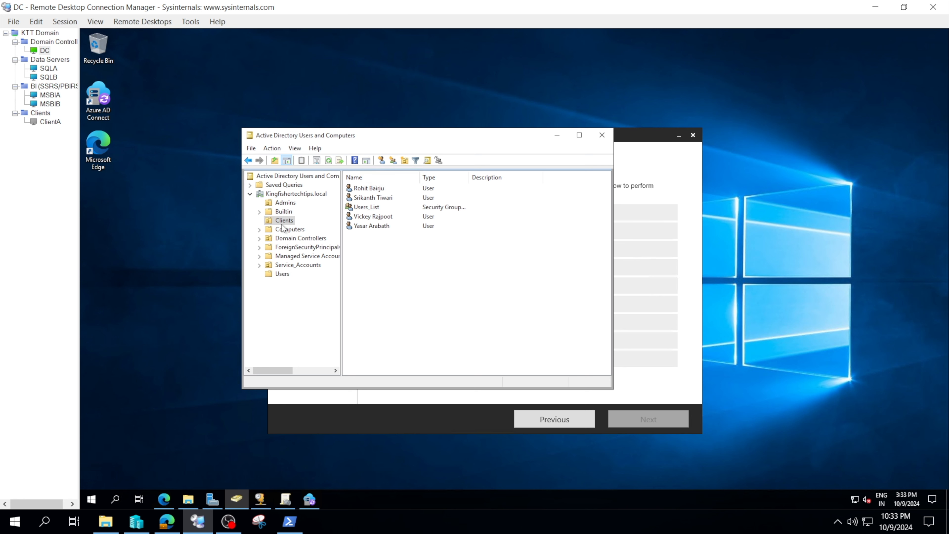
pyautogui.click(309, 500)
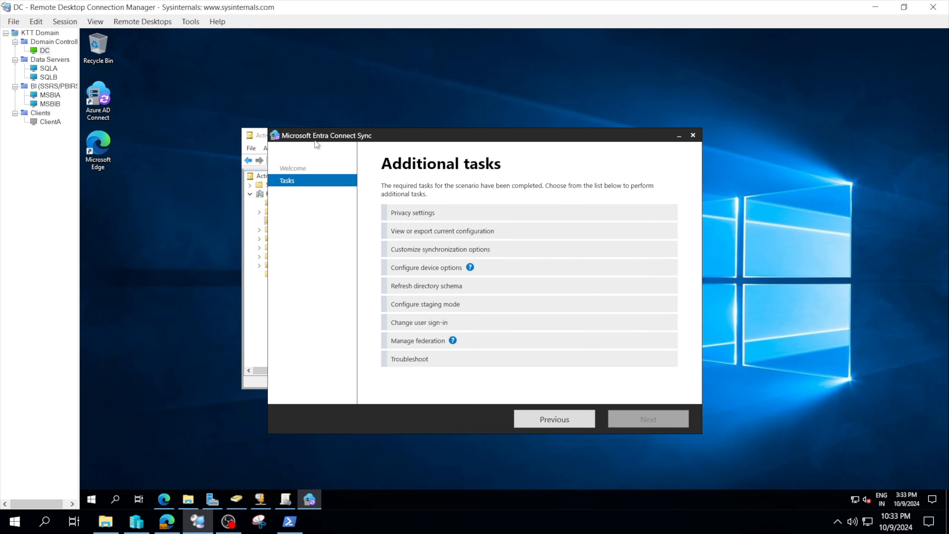
pyautogui.moveTo(359, 144); pyautogui.dragTo(466, 174)
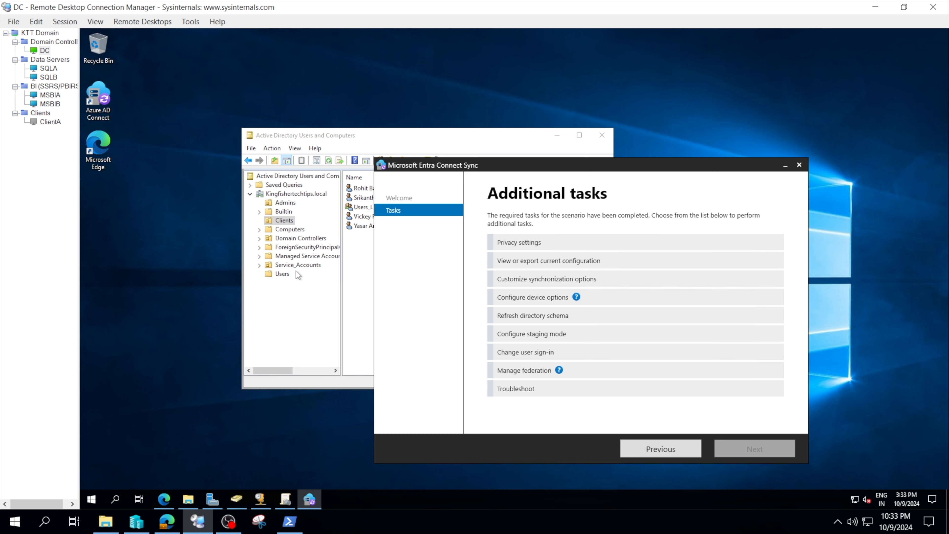
pyautogui.click(450, 131)
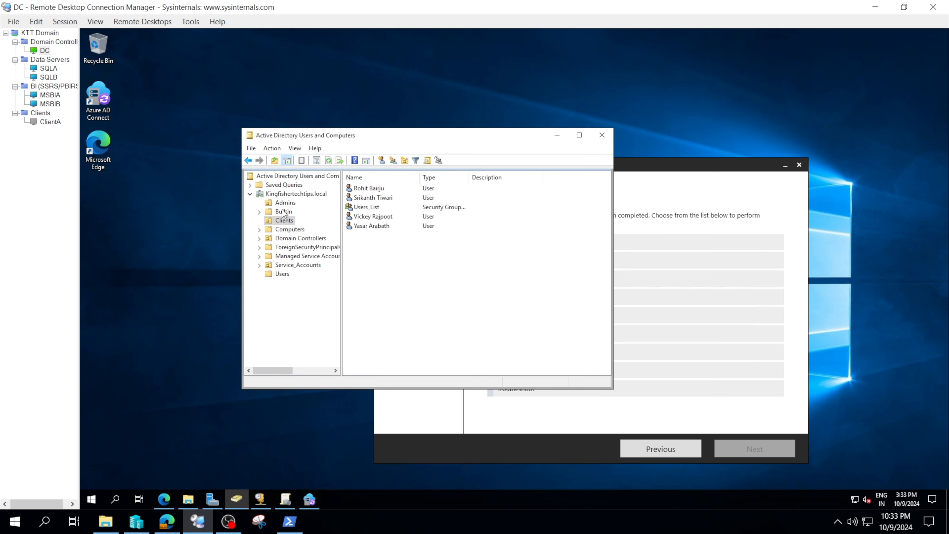
pyautogui.click(256, 269)
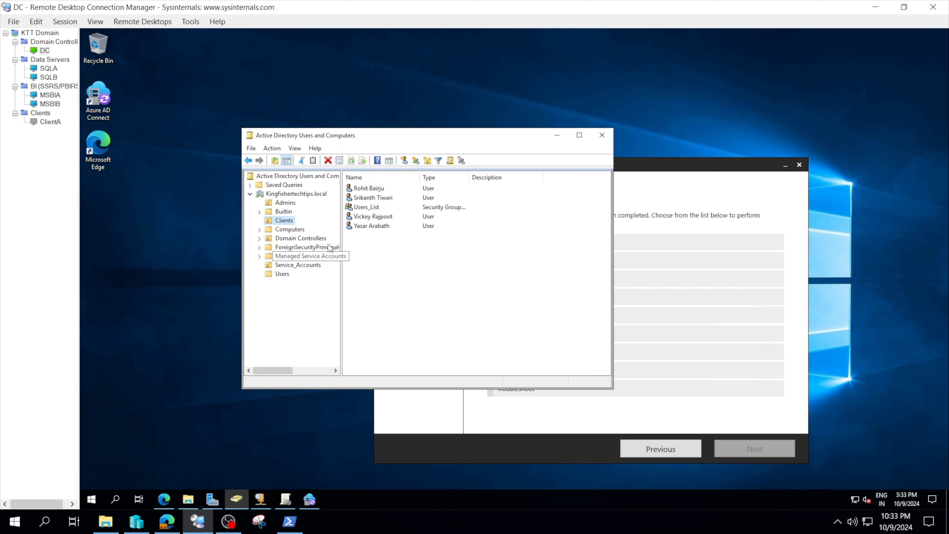
pyautogui.click(285, 205)
pyautogui.click(287, 223)
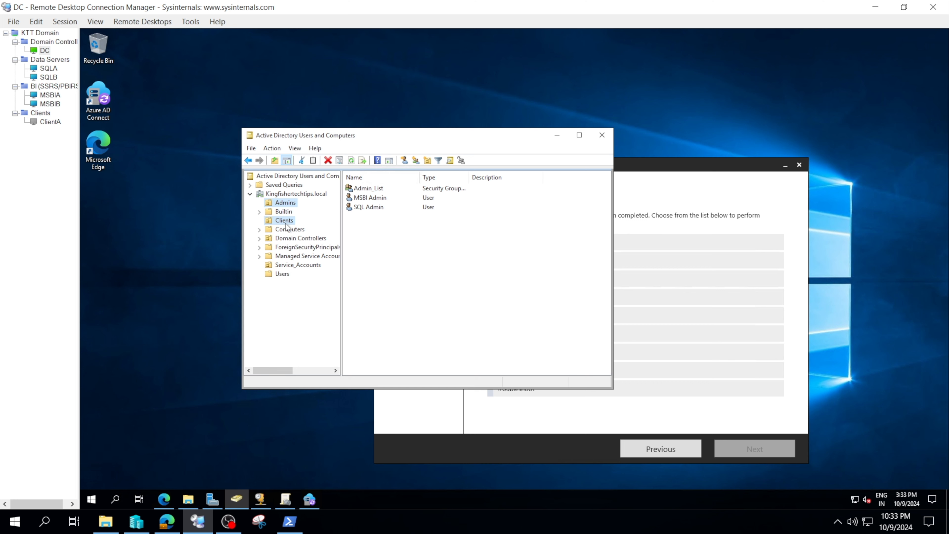
pyautogui.click(681, 194)
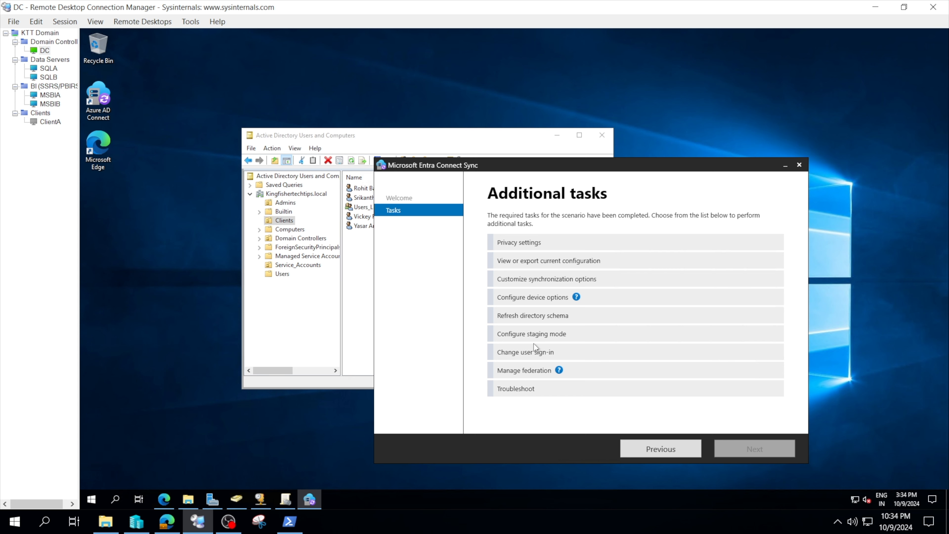
# Step: Choose Customize synchronization options and proceed past the Connect to Microsoft Entra ID page
pyautogui.click(556, 285)
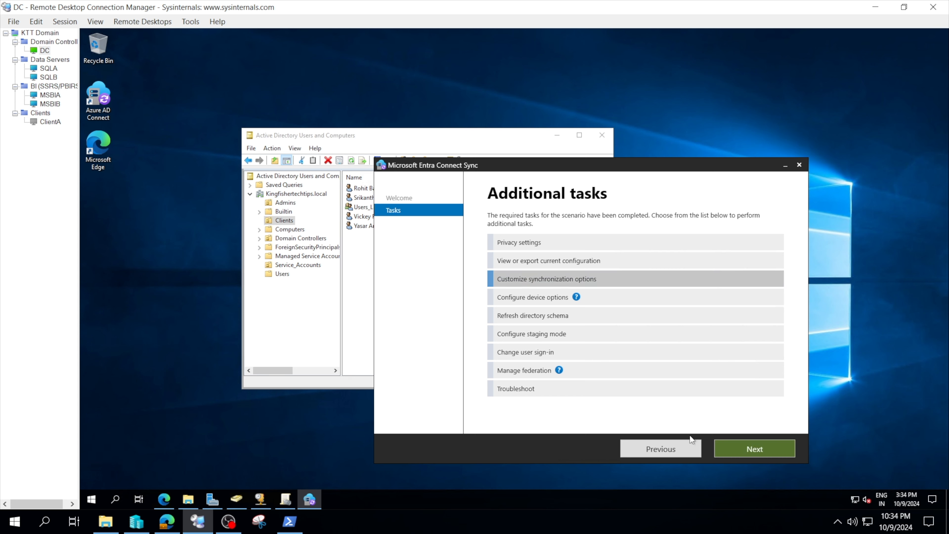
pyautogui.click(733, 446)
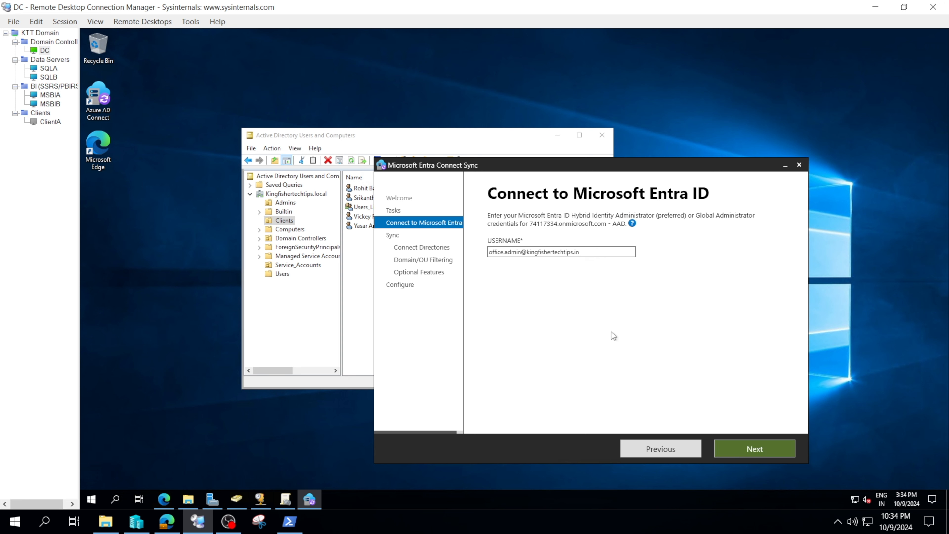
pyautogui.click(733, 449)
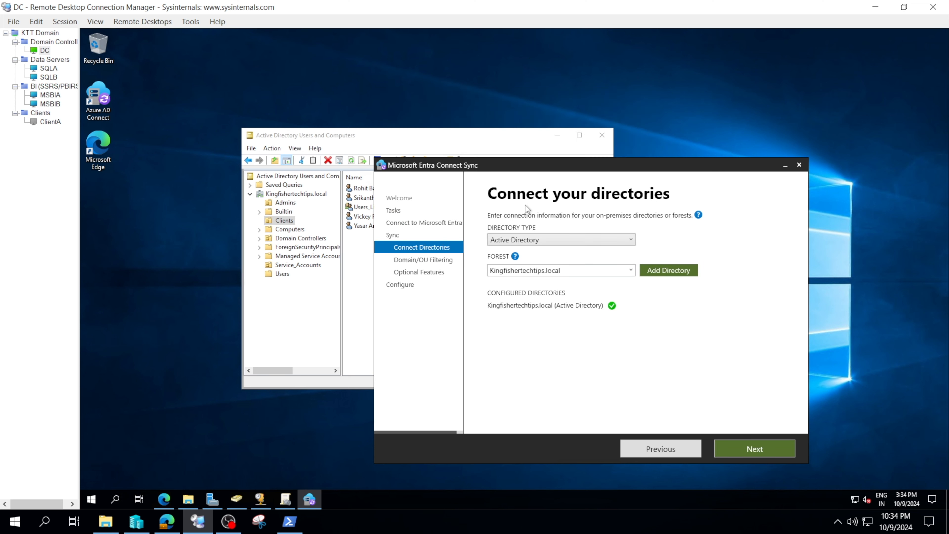
# Step: Keep the Kingfishertechtips.local forest as the configured directory and continue to Domain and OU filtering
pyautogui.click(630, 270)
pyautogui.click(630, 270)
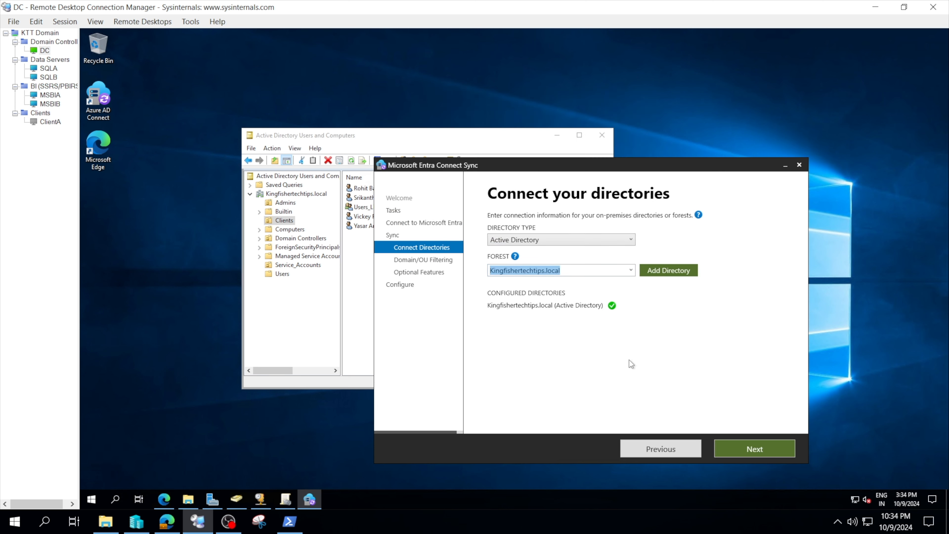
pyautogui.click(727, 448)
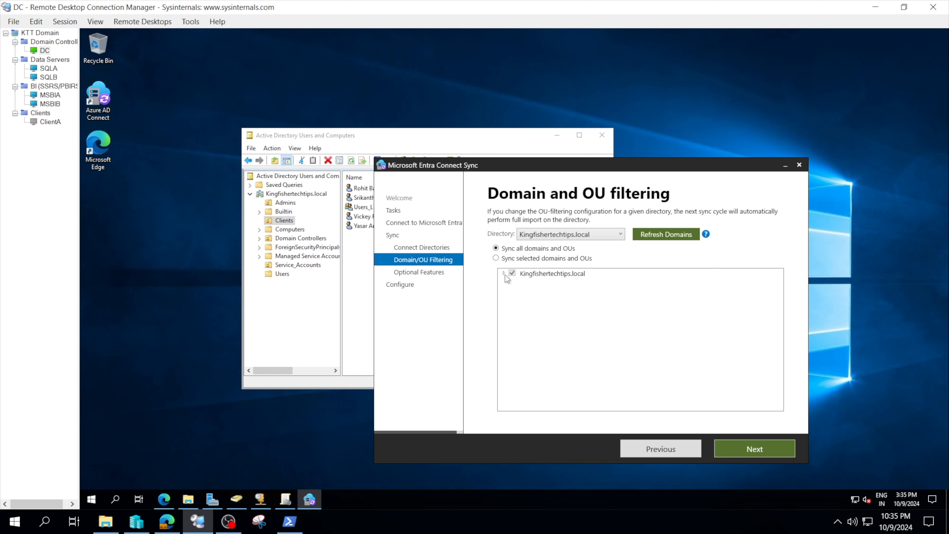
# Step: Switch to syncing selected domains and OUs, expand Kingfishertechtips.local, clear the Clients OU, and continue
pyautogui.click(496, 258)
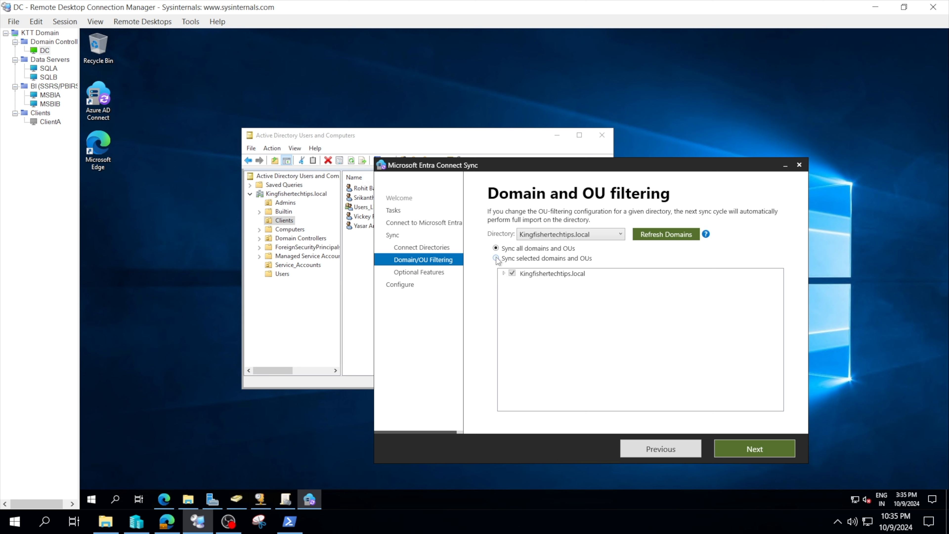
pyautogui.click(504, 272)
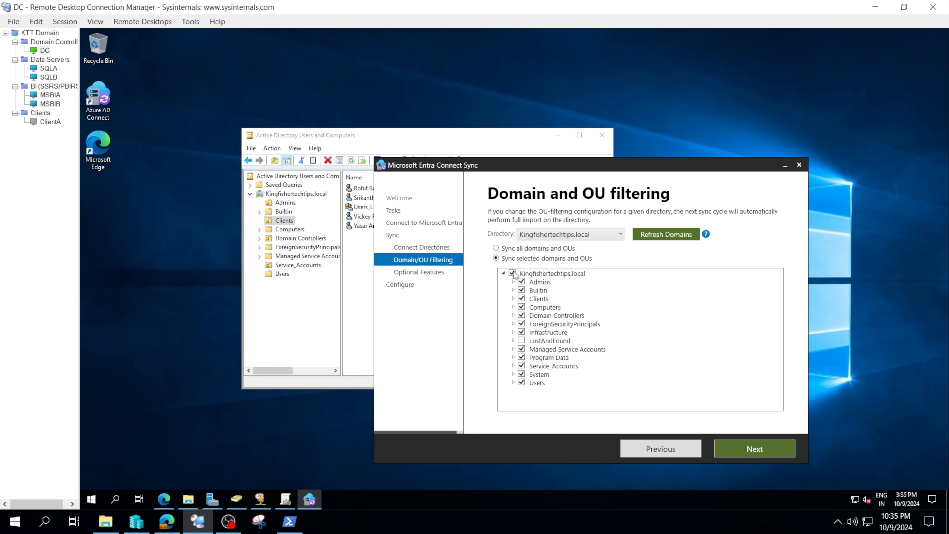
pyautogui.click(512, 273)
pyautogui.click(522, 298)
pyautogui.click(733, 448)
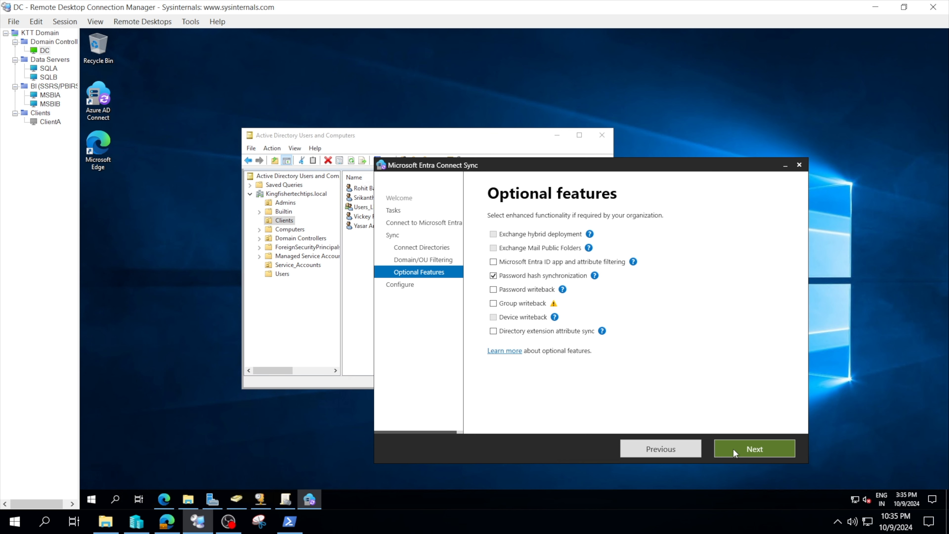
# Step: Keep the default optional features and apply the configuration with synchronization starting on completion
pyautogui.click(732, 451)
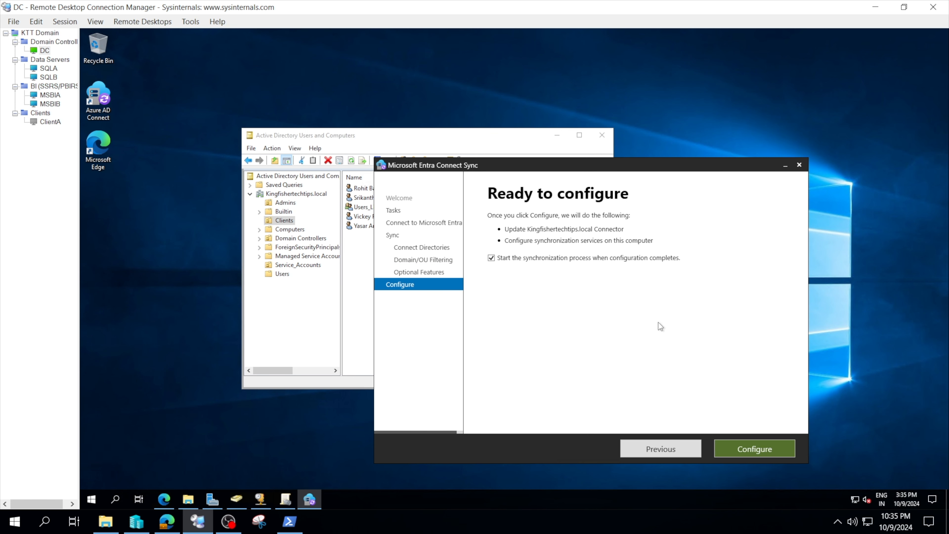
pyautogui.click(739, 449)
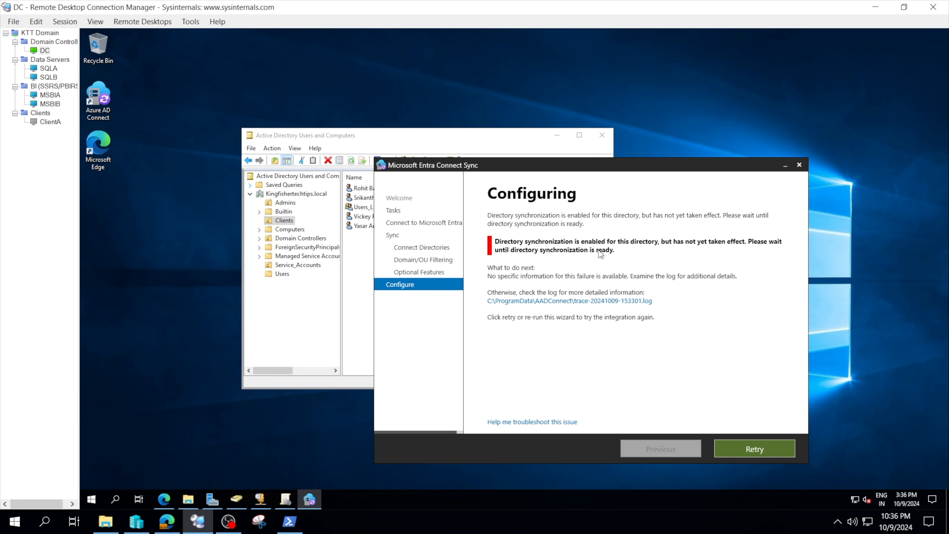
pyautogui.moveTo(552, 165); pyautogui.dragTo(582, 167)
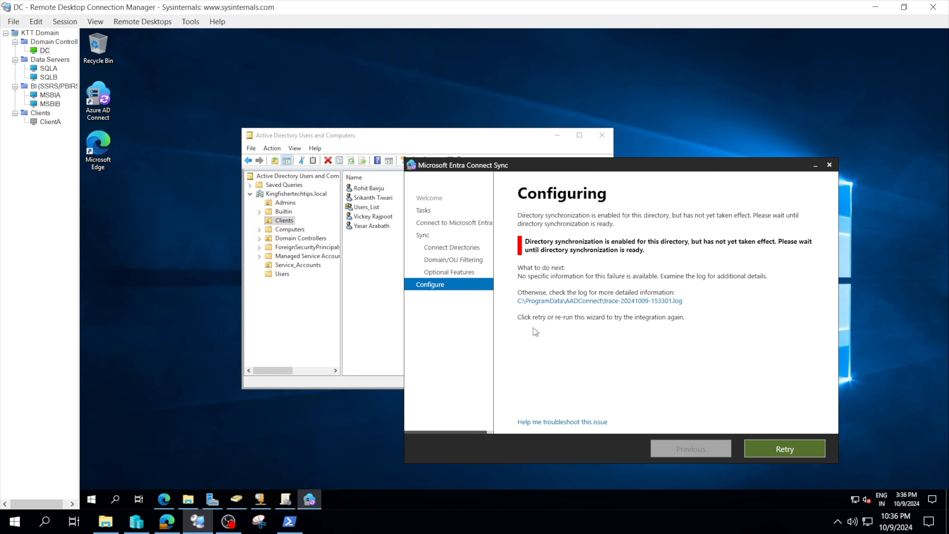
pyautogui.moveTo(477, 171); pyautogui.dragTo(503, 144)
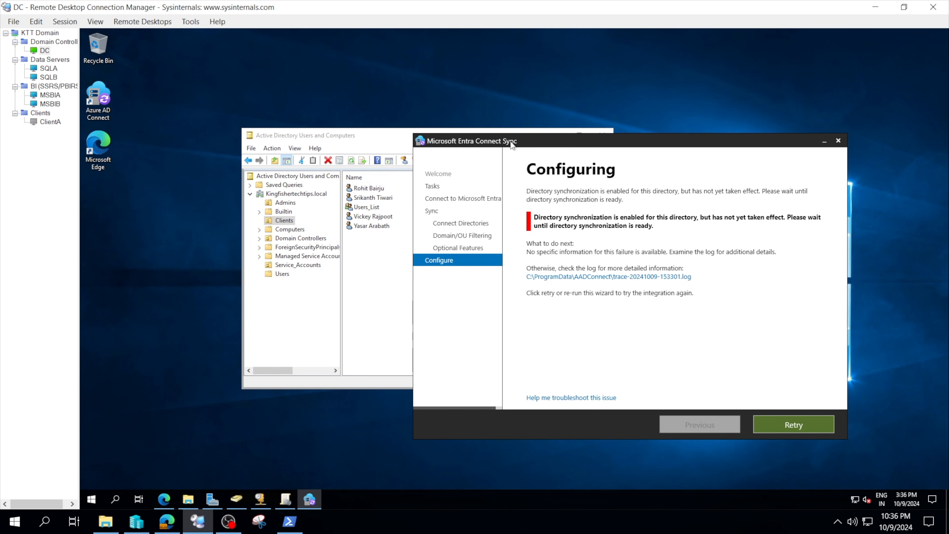